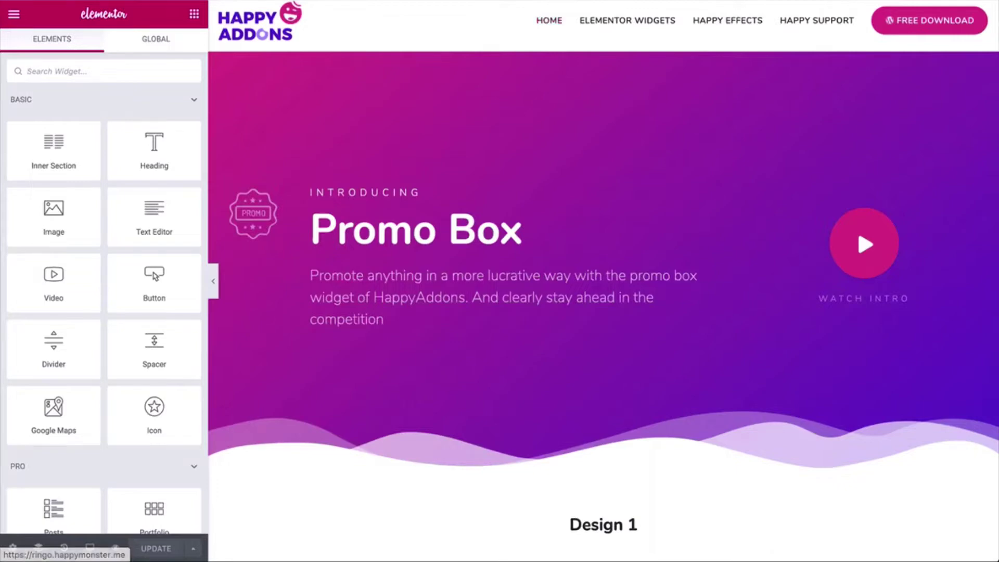
Drag the HappyAddons Promo Box widget into Design 1's middle column
scroll(388, 264, "down", 5)
scroll(156, 263, "down", 15)
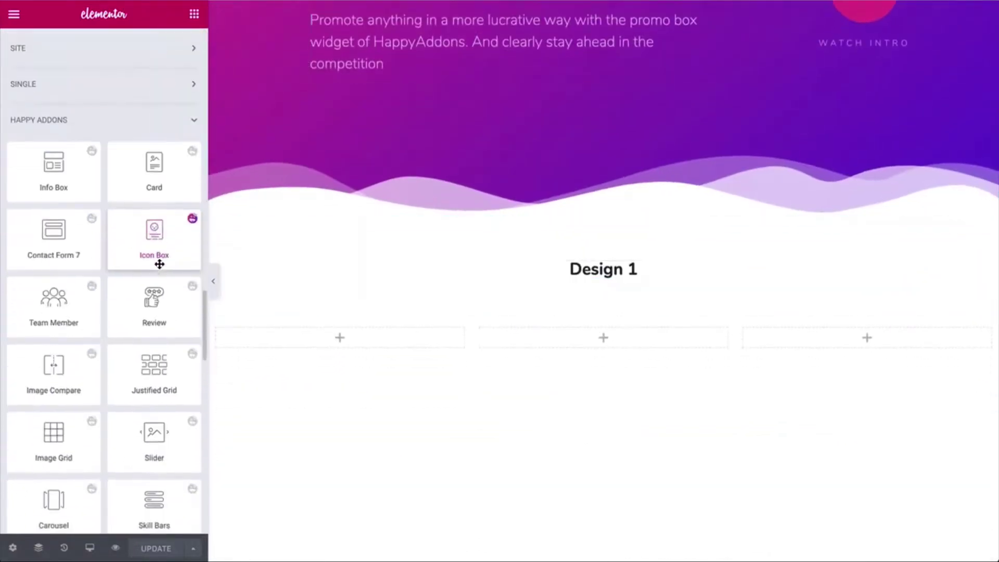
left_click_drag(140, 459, 602, 345)
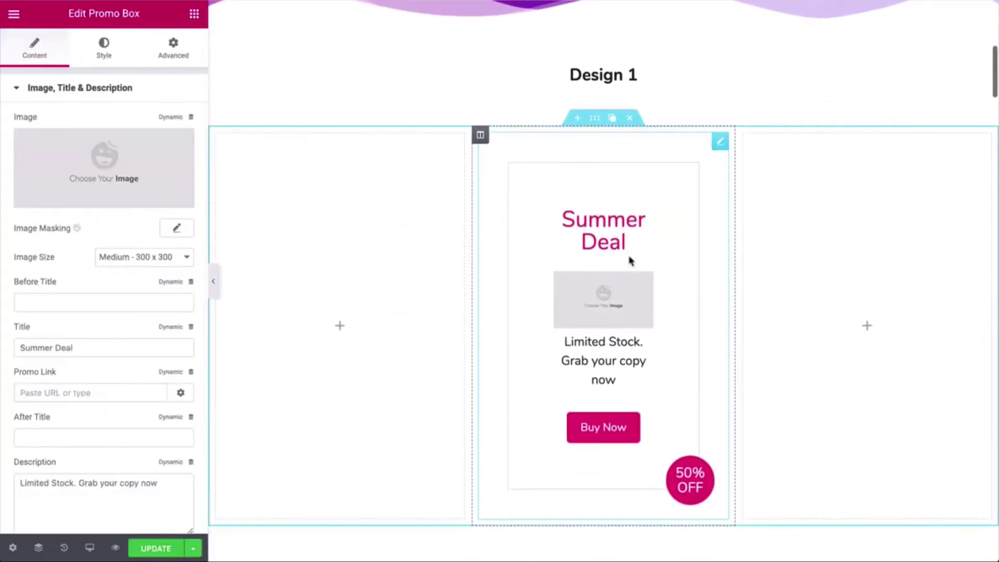
Set the promo box's outer padding to 0 and inner border radius to 8 px
left_click(100, 55)
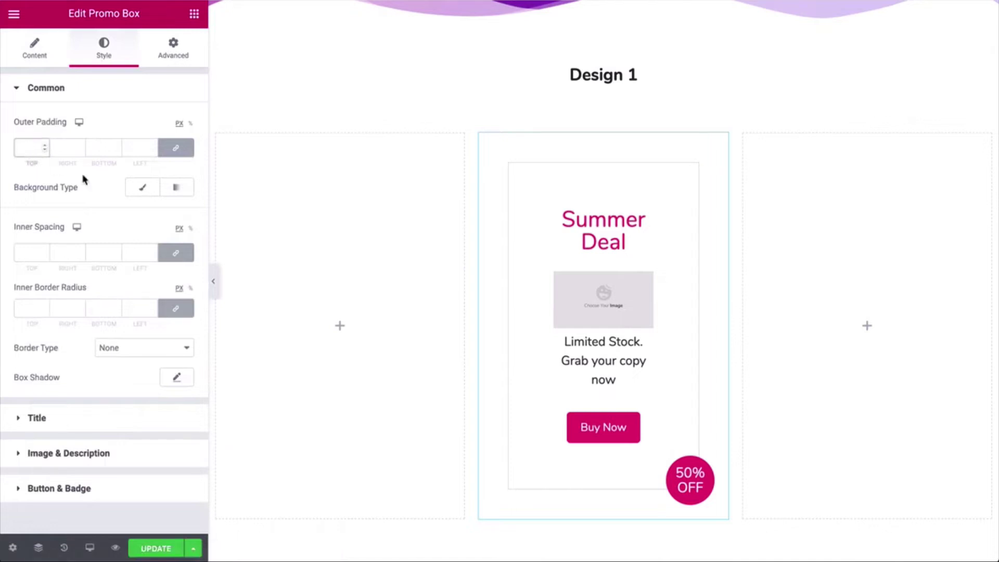
type("0")
key("BackSpace")
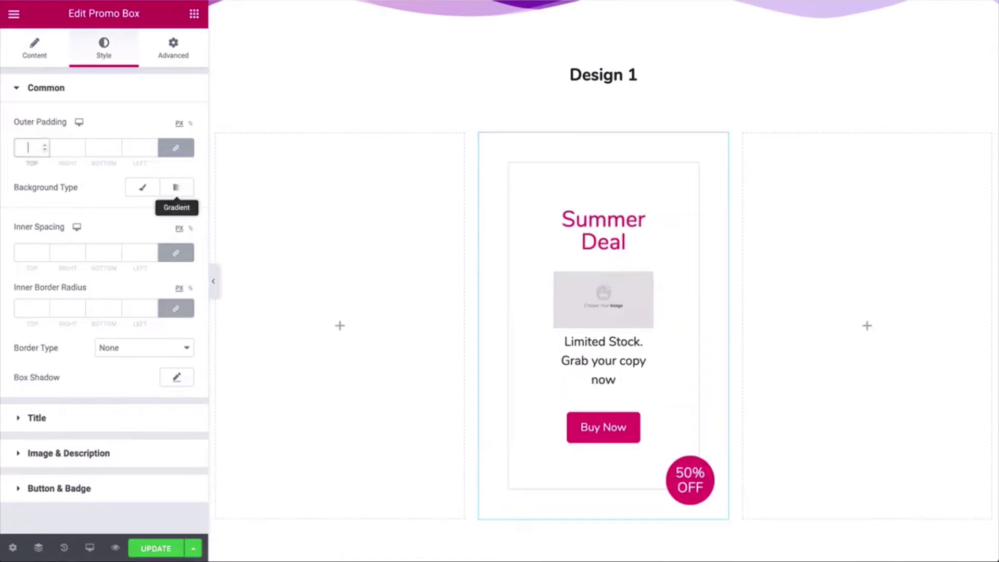
type("0")
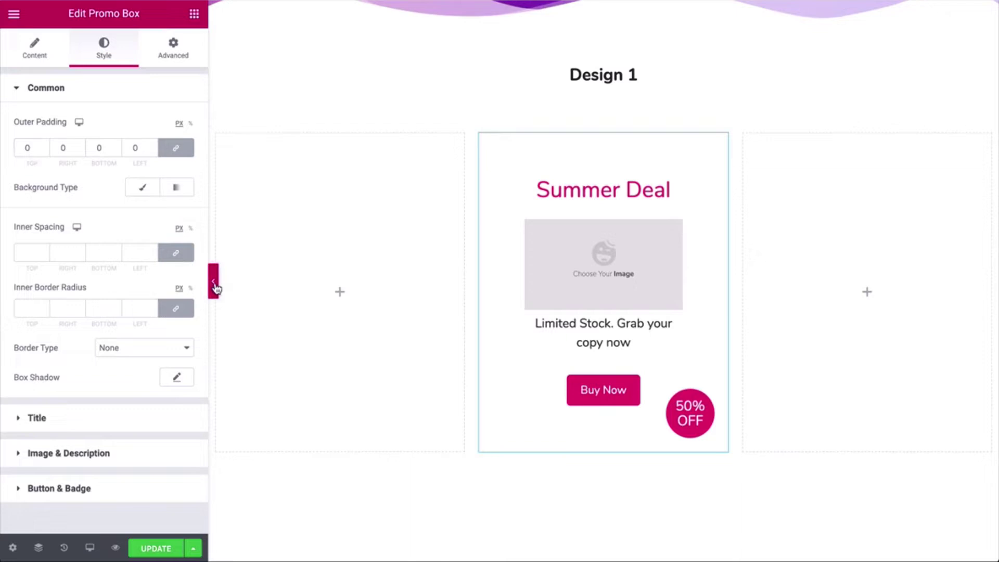
left_click(213, 281)
left_click(6, 281)
type("8")
left_click(213, 281)
left_click(7, 278)
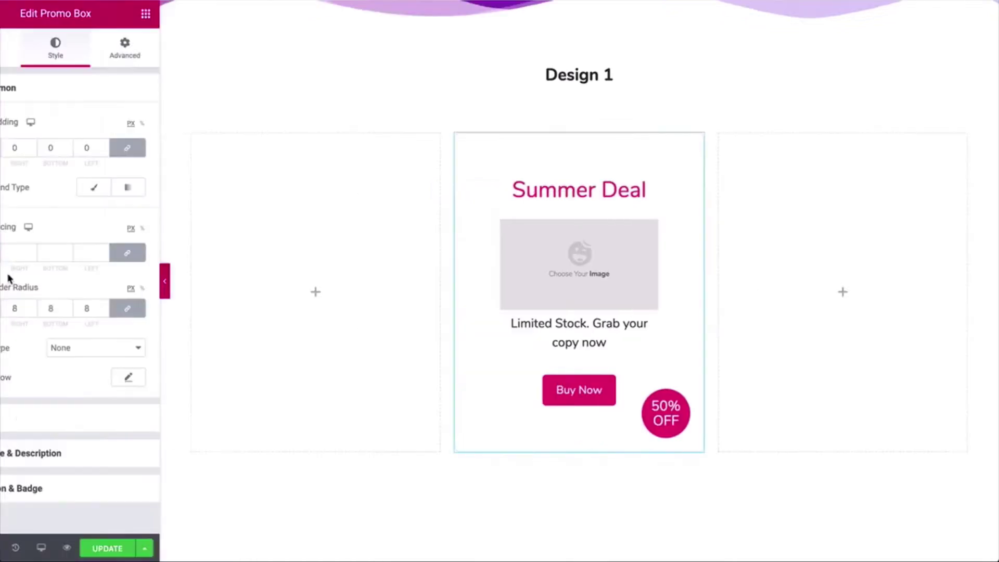
Give the promo box a 1 px solid light-grey (#ECECEC) border
left_click(138, 352)
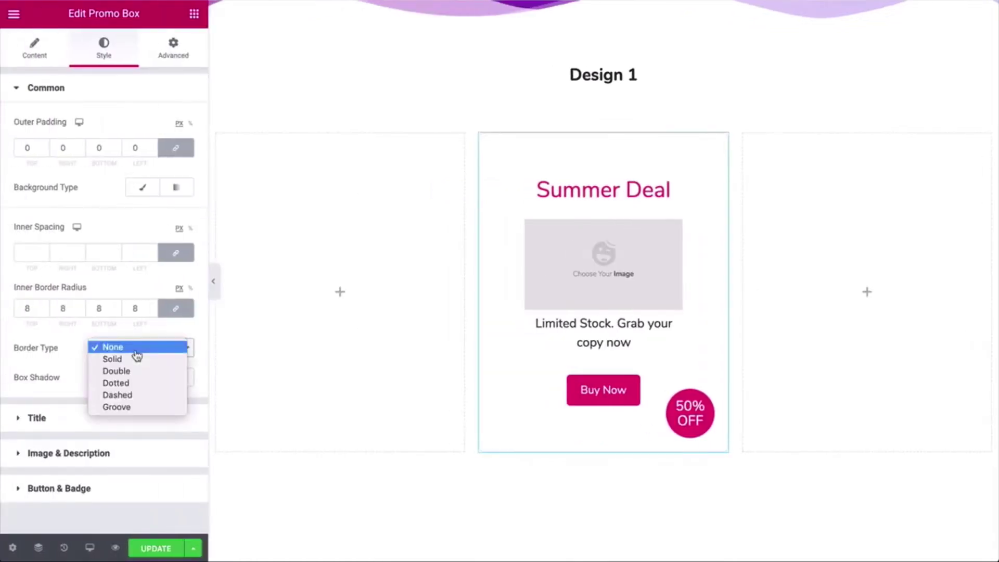
left_click(134, 357)
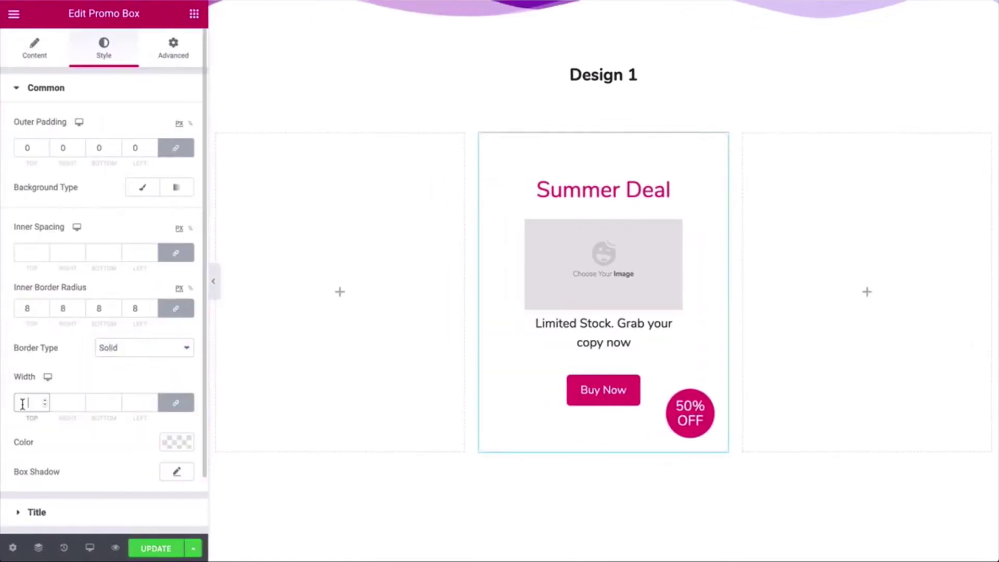
type("1")
scroll(104, 390, "down", 2)
left_click(176, 382)
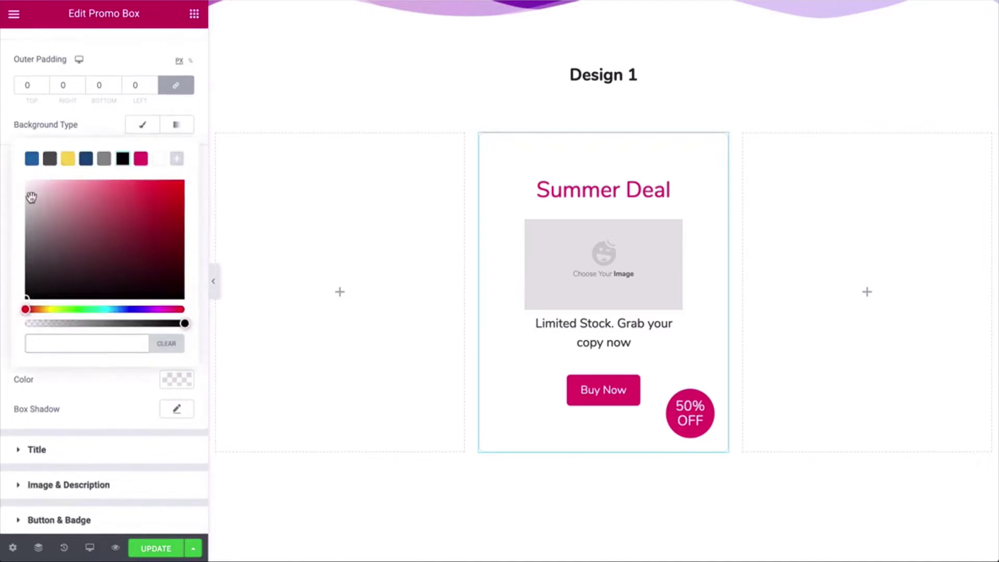
left_click(214, 281)
left_click(5, 281)
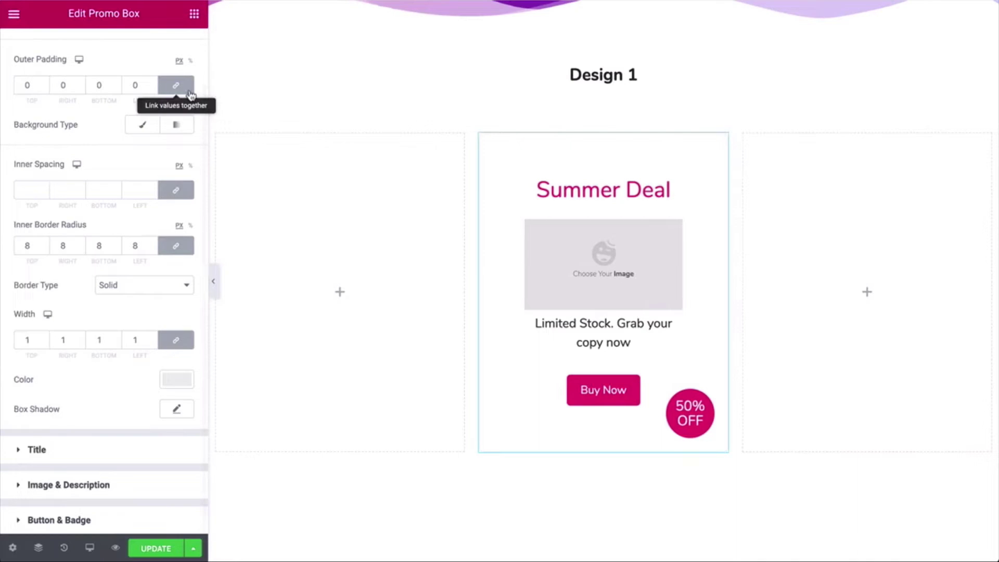
scroll(179, 91, "up", 2)
left_click(34, 46)
Insert the striped bag picture as the promo image at Full image size
left_click(119, 167)
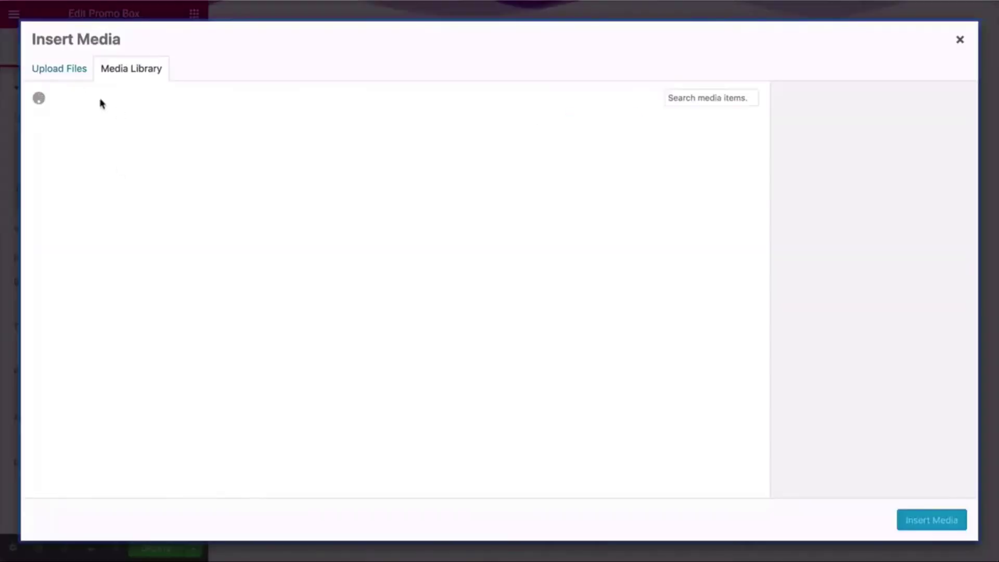
scroll(516, 280, "down", 5)
scroll(518, 280, "down", 8)
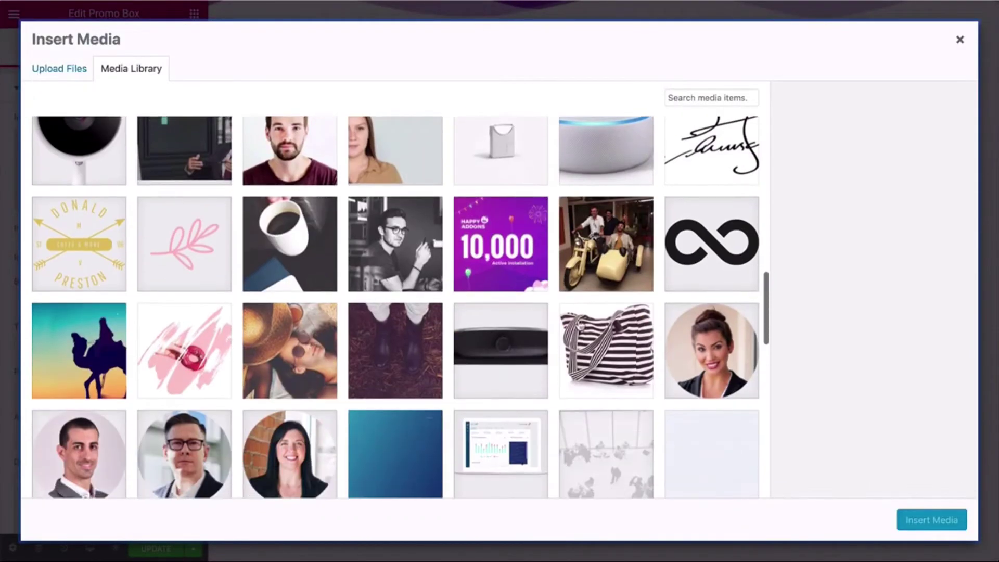
left_click(603, 347)
left_click(930, 519)
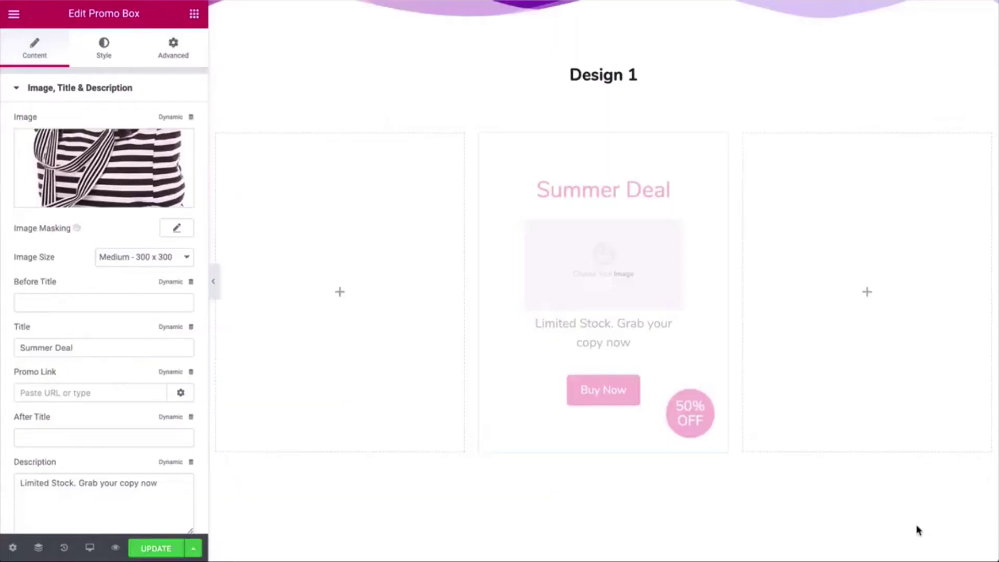
left_click(124, 259)
left_click(125, 292)
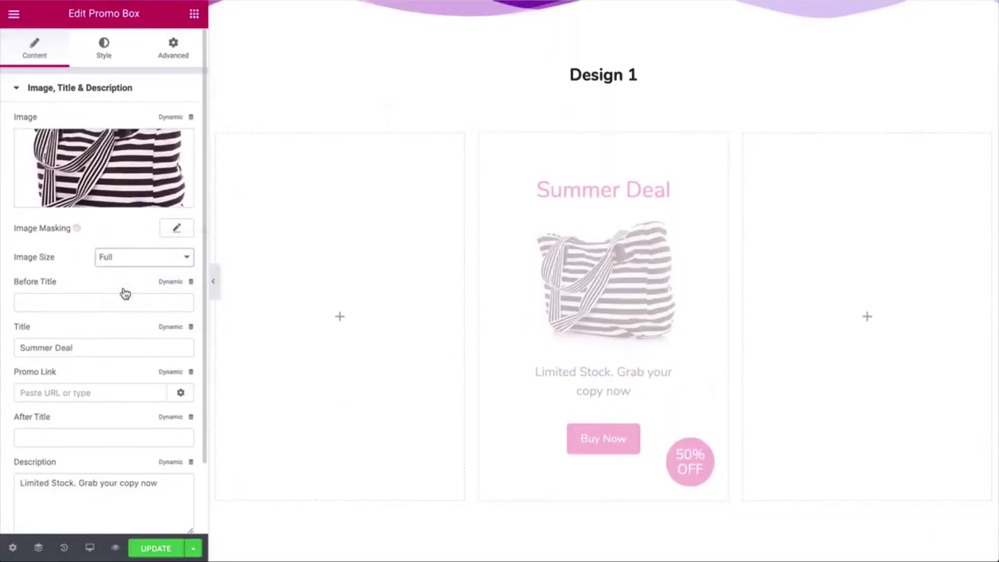
Enter 'Stripe Bag' as before-title and 'Big Discount' as after-title, then widen the promo column
left_click(61, 306)
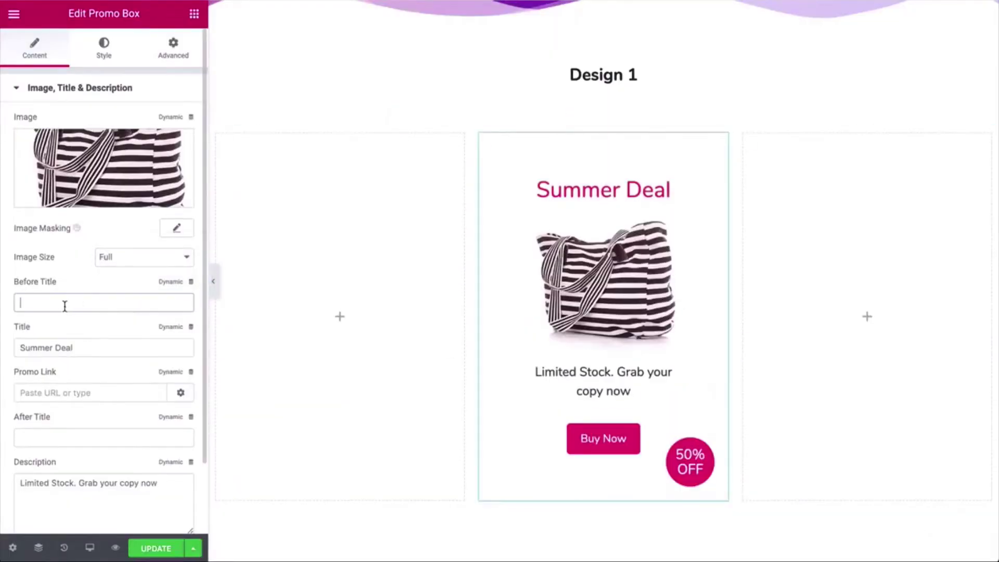
type("Stripe Bag")
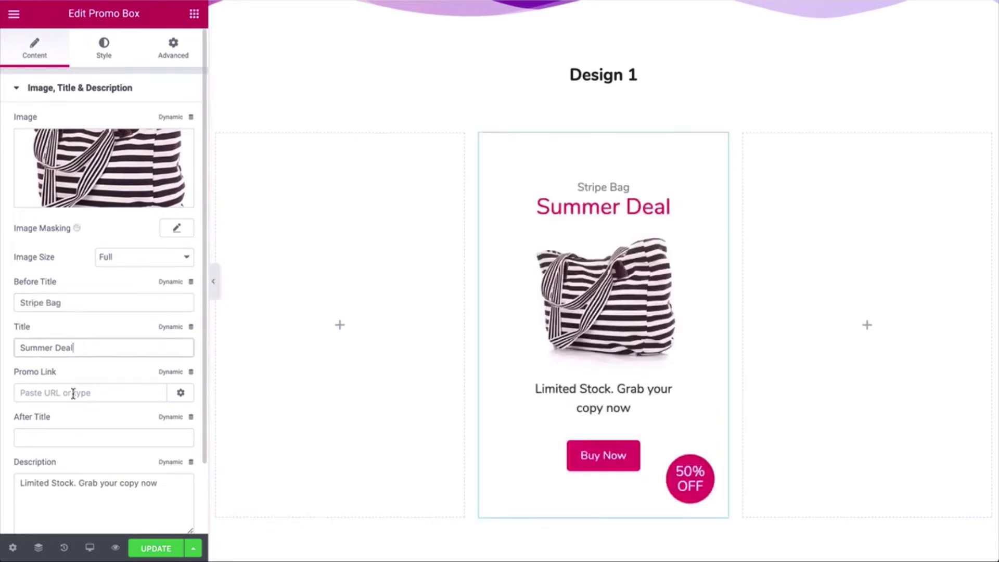
type("Big")
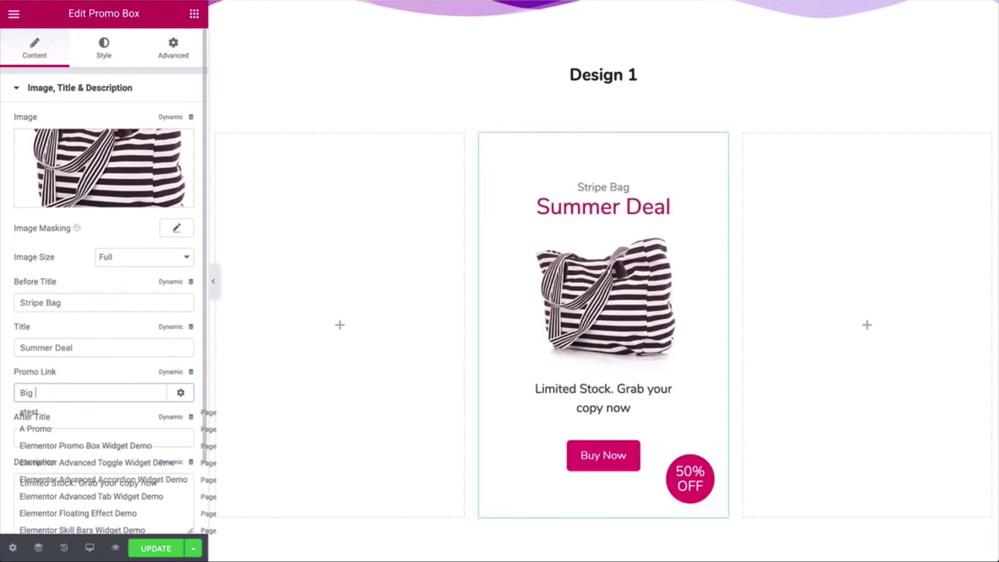
key("BackSpace")
key("BackSpace")
key("BackSpace")
type("A")
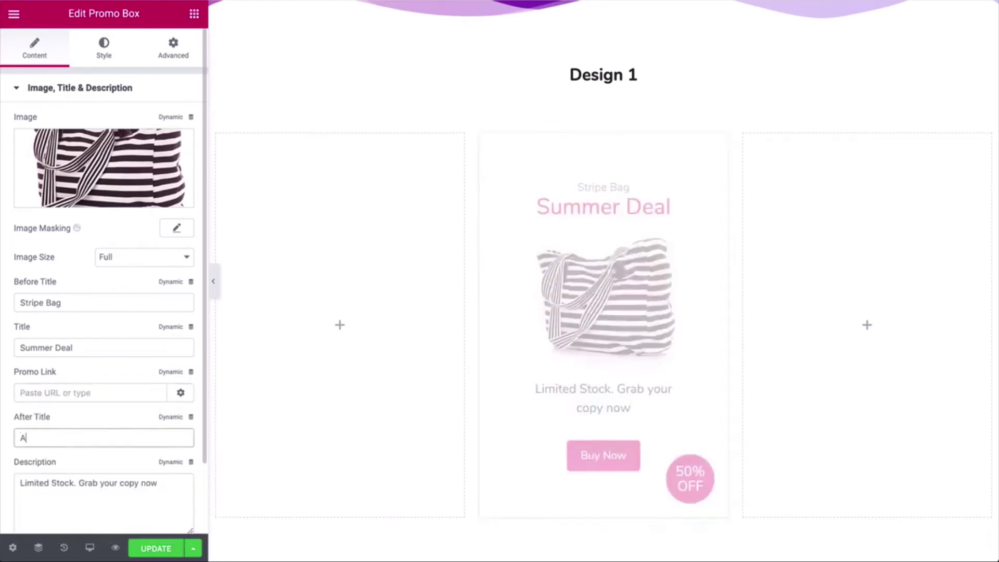
type("ig Discount")
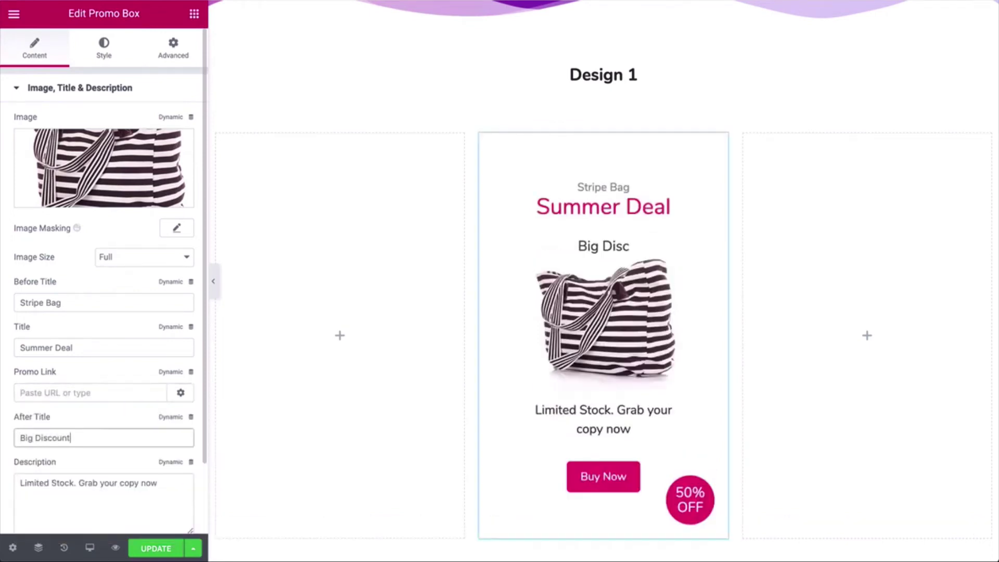
scroll(116, 406, "down", 2)
left_click_drag(734, 404, 752, 408)
left_click_drag(473, 345, 470, 346)
Set the promo box's inner padding to 40 px on all sides
left_click(111, 49)
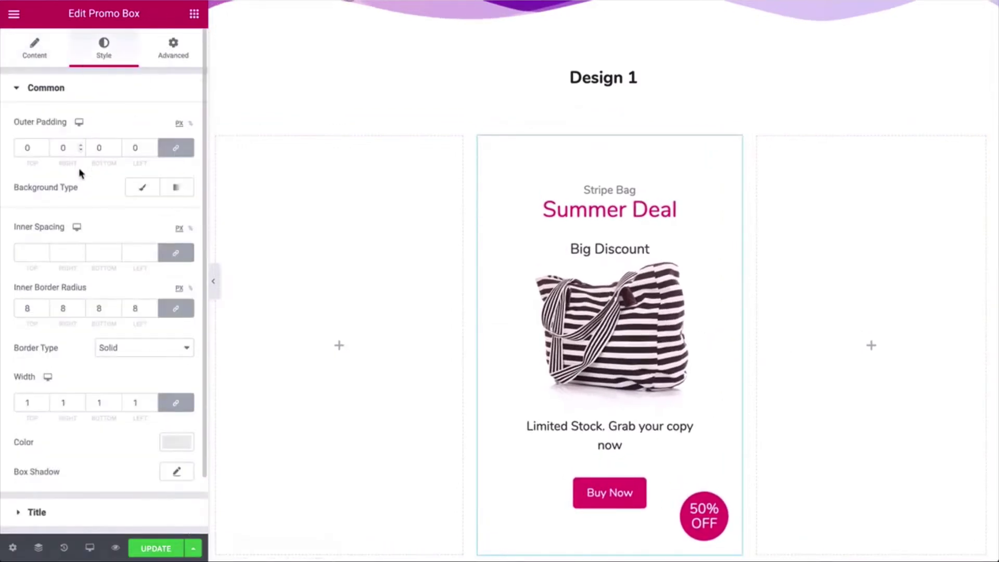
type("0")
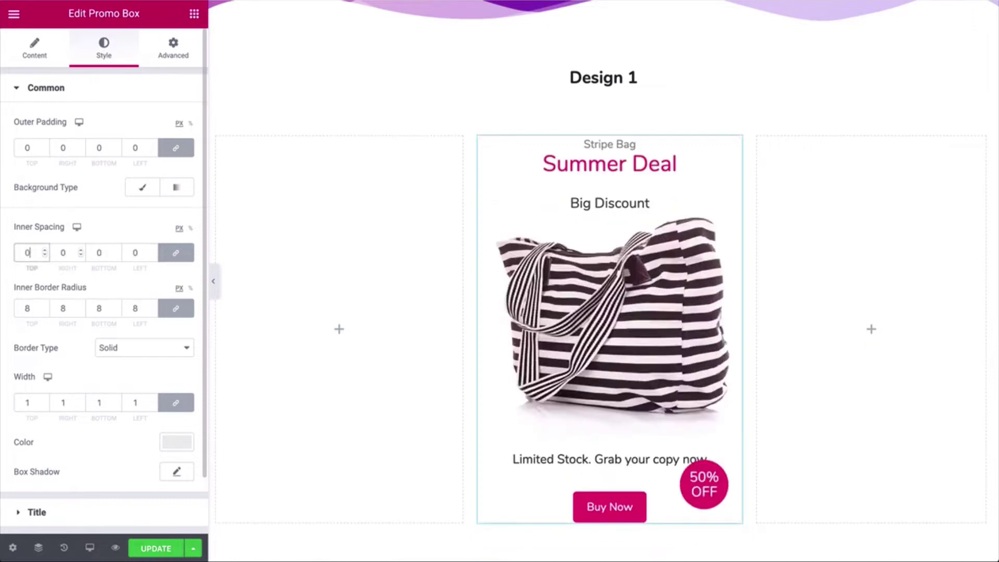
type("6")
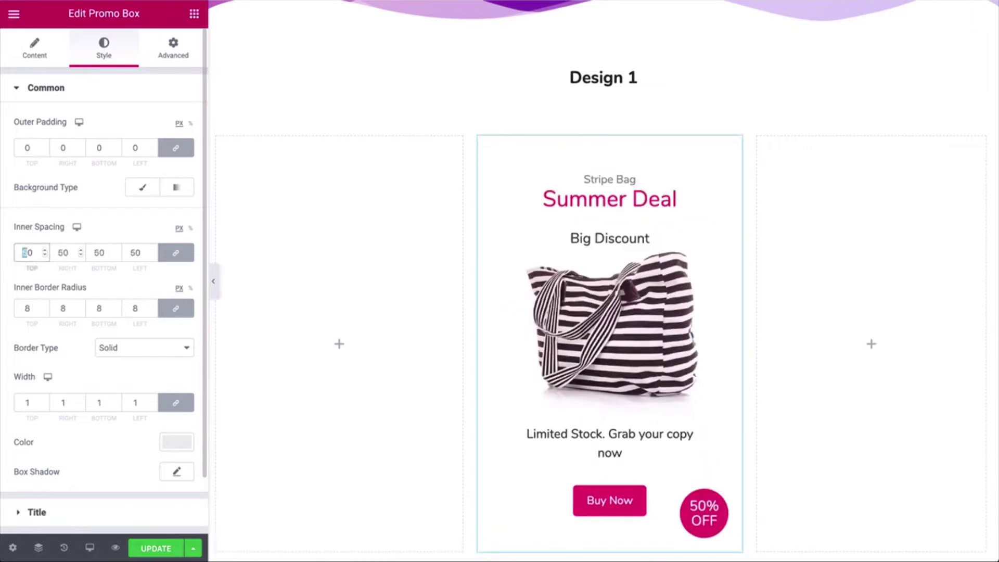
type("4")
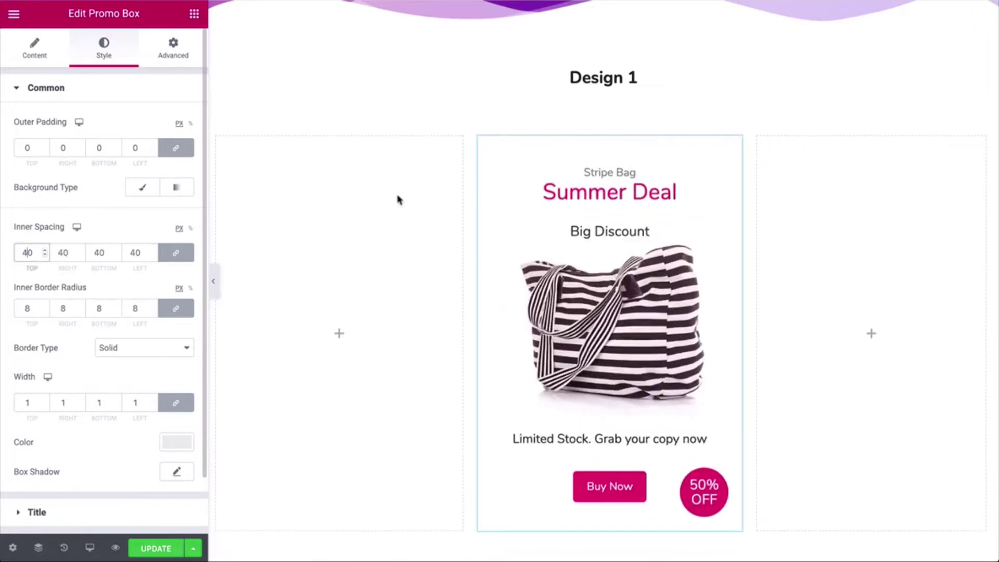
left_click(82, 192)
scroll(108, 353, "down", 2)
scroll(81, 198, "up", 2)
left_click(73, 91)
Color the 'Stripe Bag' before-title text light grey (#C3C3C3)
left_click(65, 129)
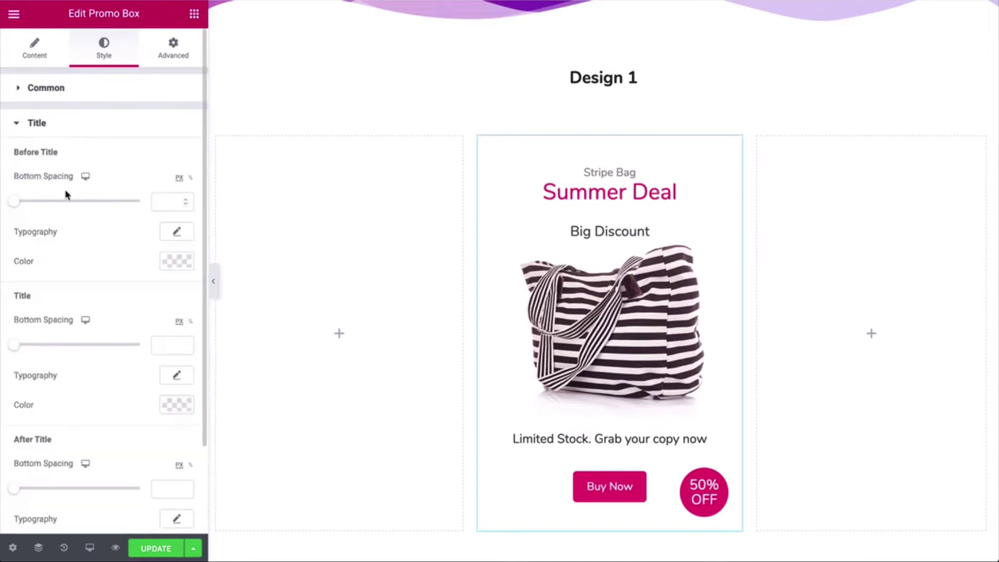
left_click(177, 261)
left_click_drag(49, 346, 18, 333)
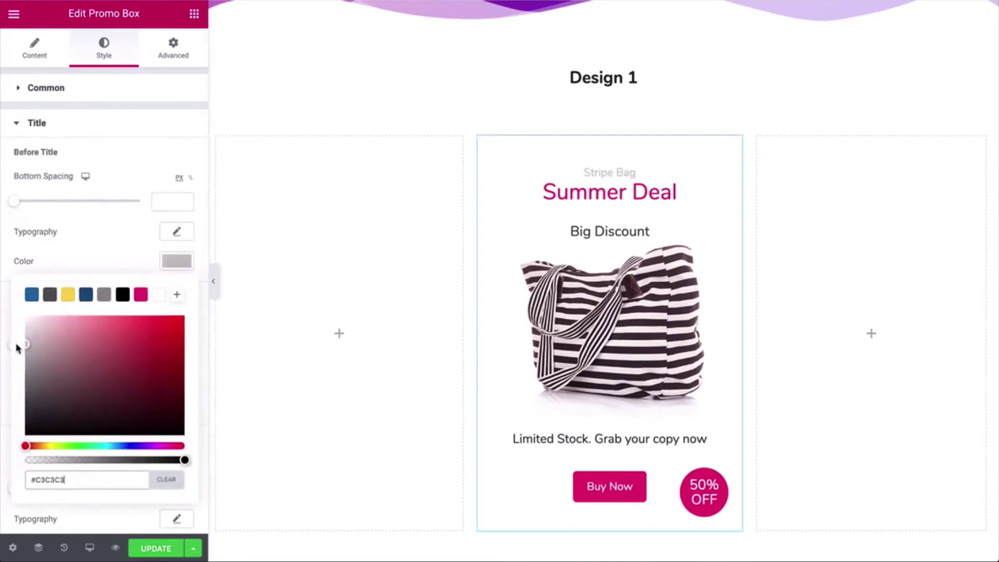
left_click(85, 247)
Set the 'Summer Deal' title typography to Montserrat Bold at 36 px
scroll(140, 285, "down", 1)
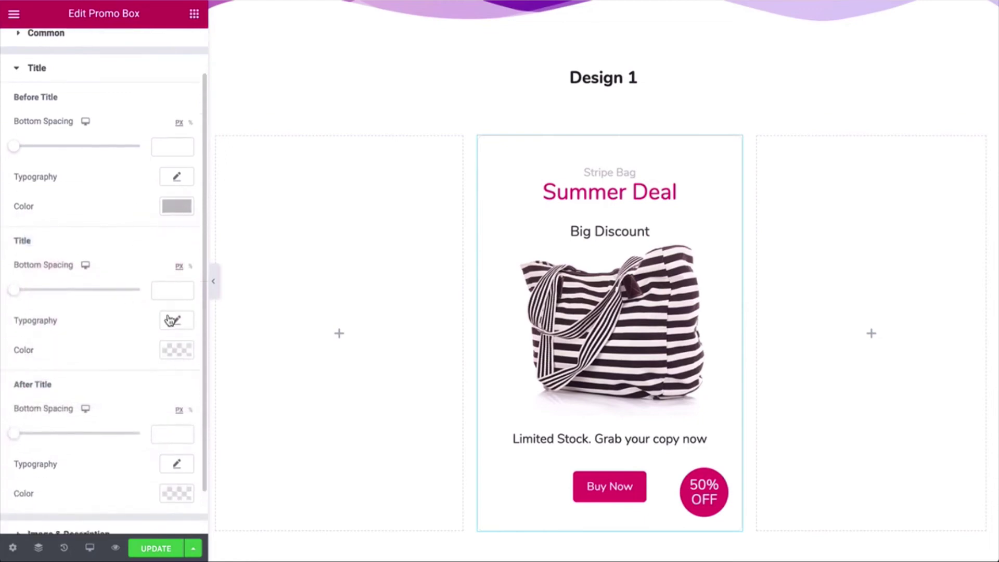
left_click(172, 321)
left_click(145, 361)
type("mont")
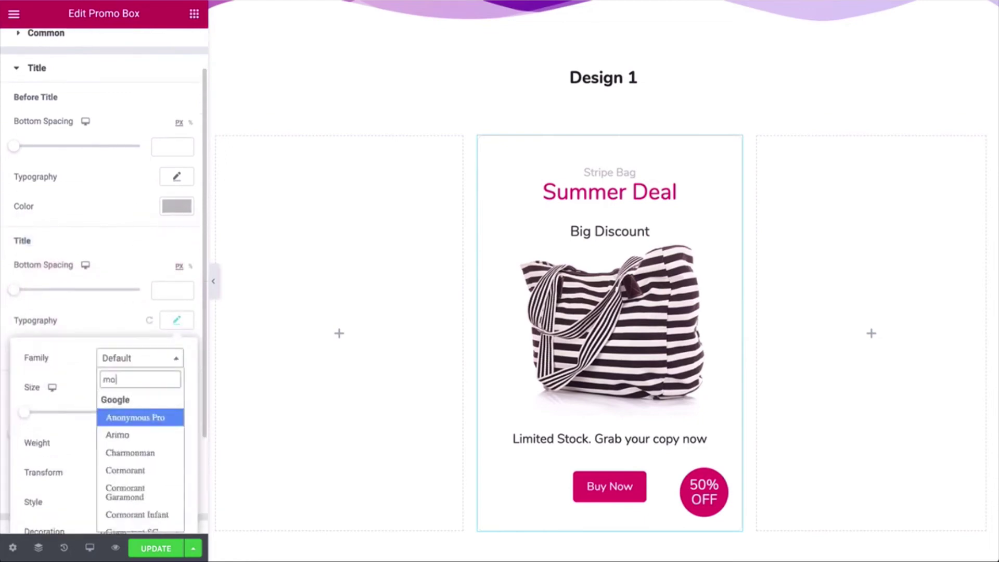
left_click(143, 452)
left_click(123, 443)
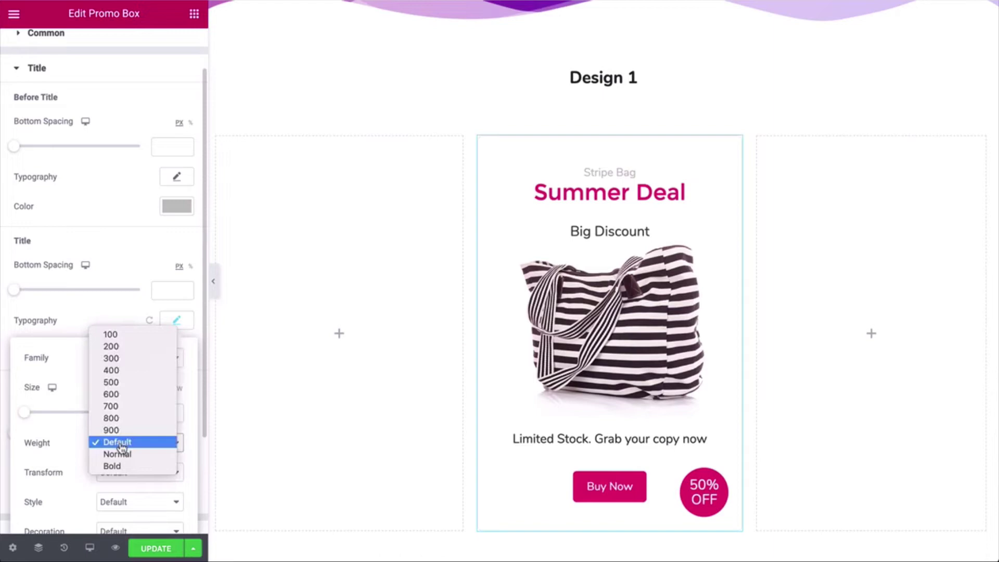
left_click(123, 469)
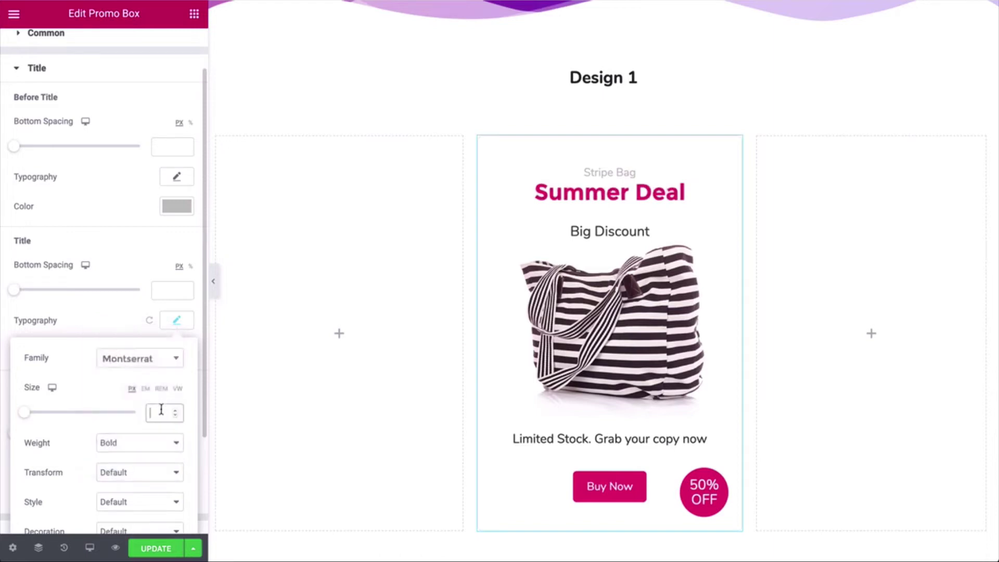
type("28")
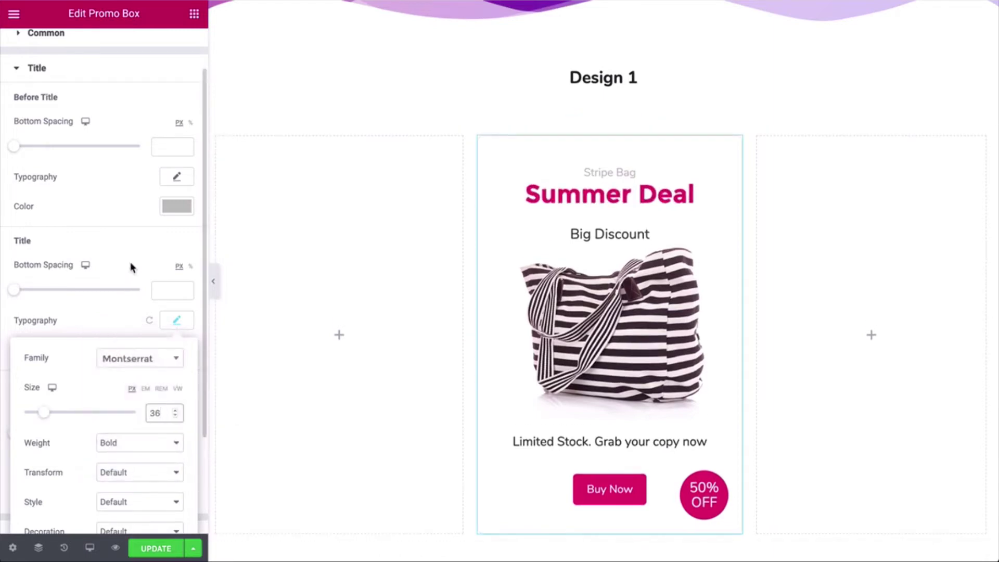
left_click(131, 266)
scroll(78, 353, "down", 1)
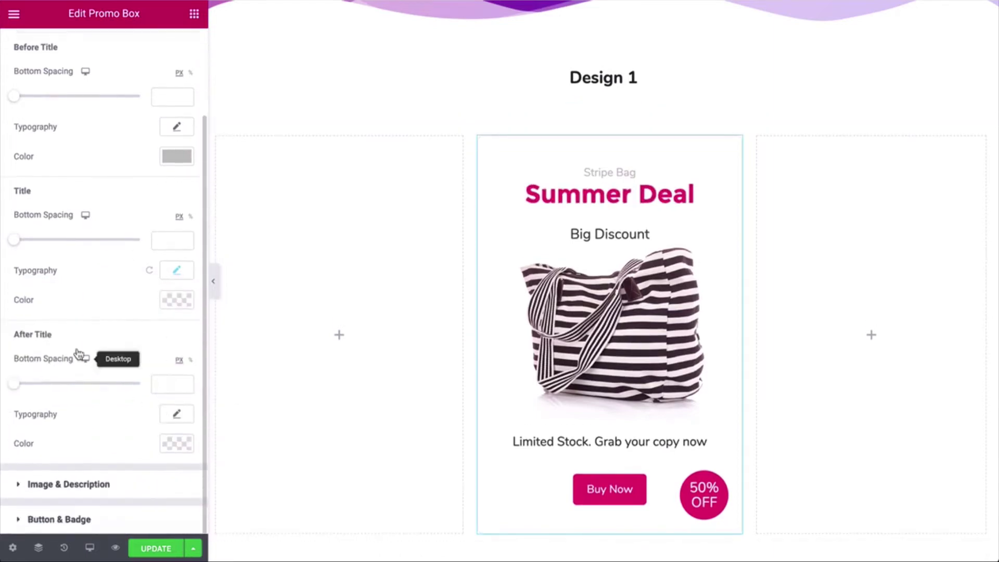
Set 'Big Discount' to Montserrat, 28 px, weight 200
left_click(177, 415)
left_click(137, 311)
type("mont")
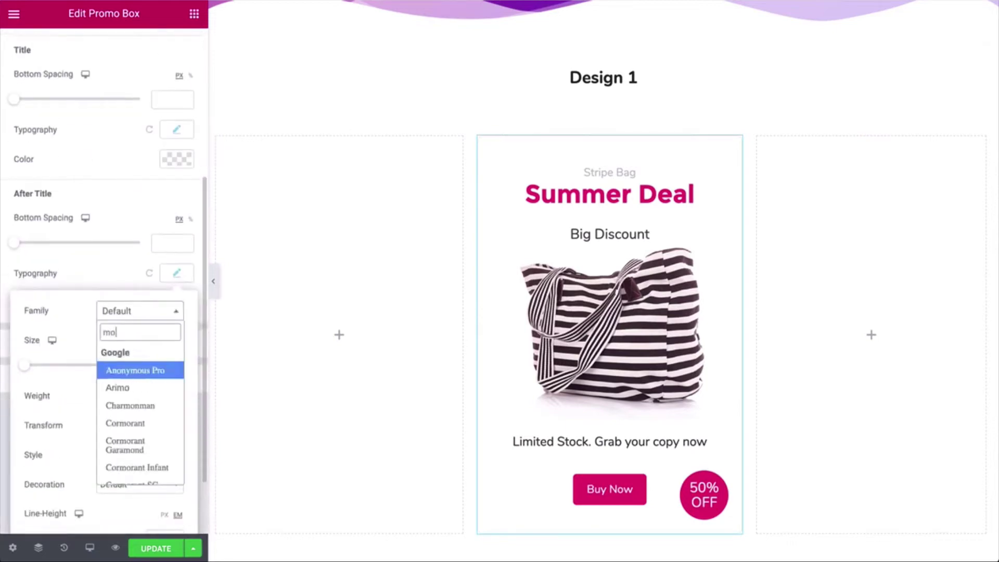
left_click(131, 405)
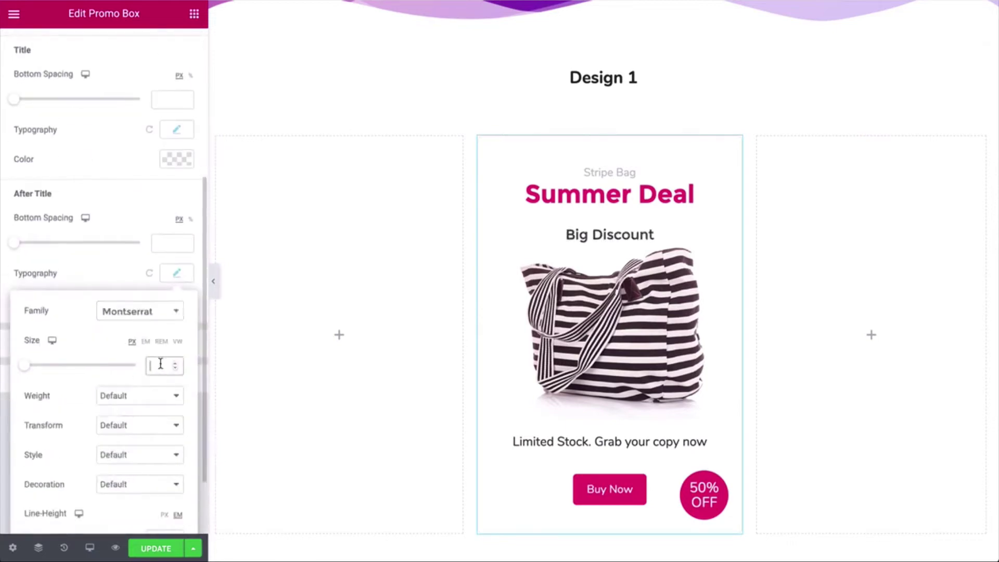
type("28")
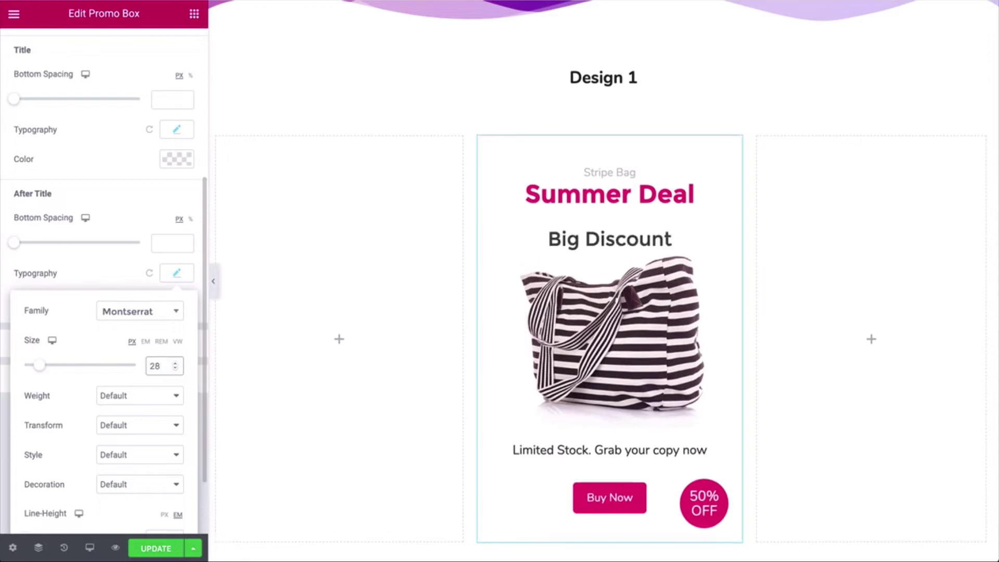
left_click(140, 397)
left_click(127, 301)
left_click(120, 262)
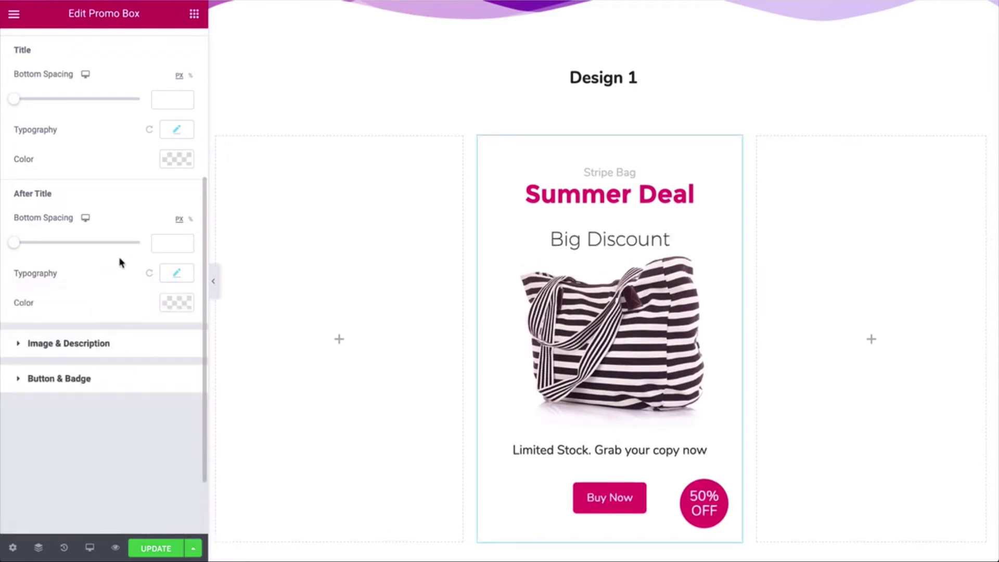
Set bottom spacing to 10 px for 'Stripe Bag' and 'Summer Deal', 50 px for 'Big Discount'
scroll(60, 192, "up", 2)
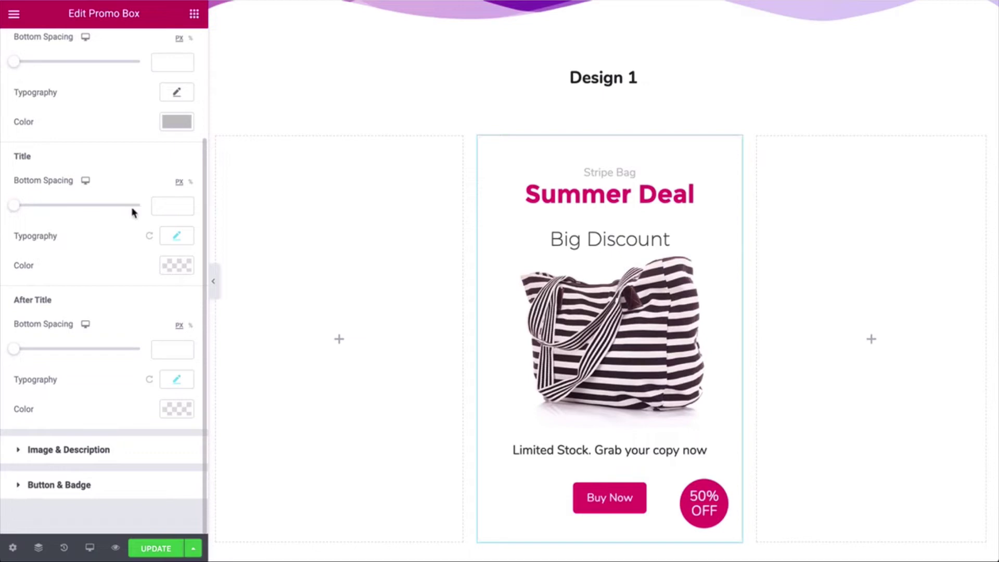
left_click(169, 207)
type("0")
scroll(204, 204, "up", 1)
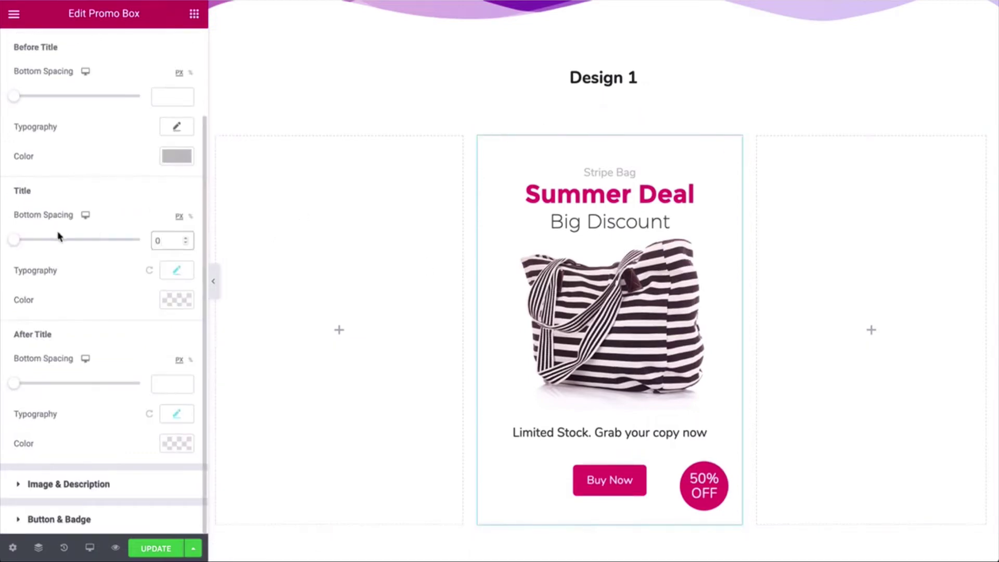
type("10")
scroll(88, 167, "up", 2)
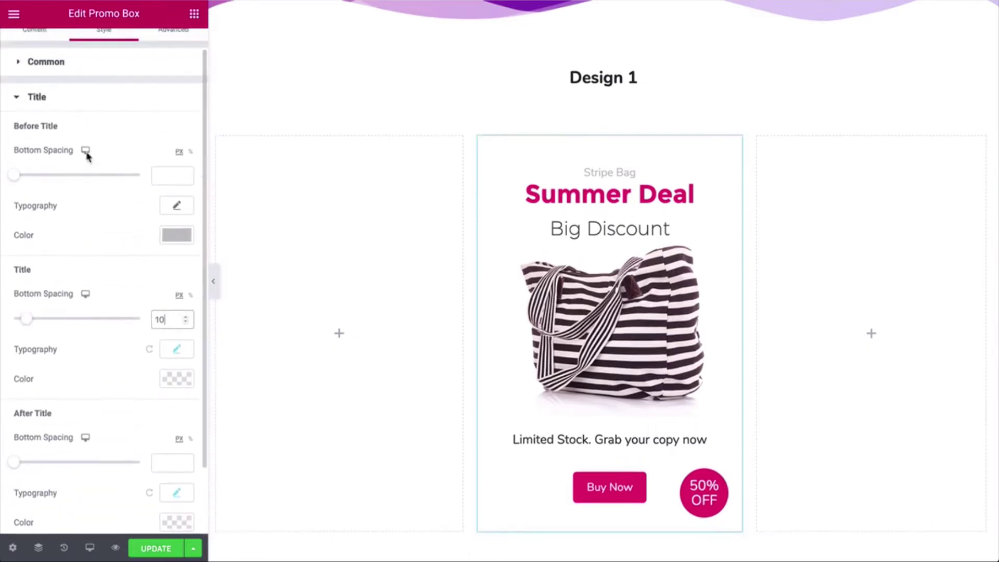
type("10")
scroll(102, 398, "down", 2)
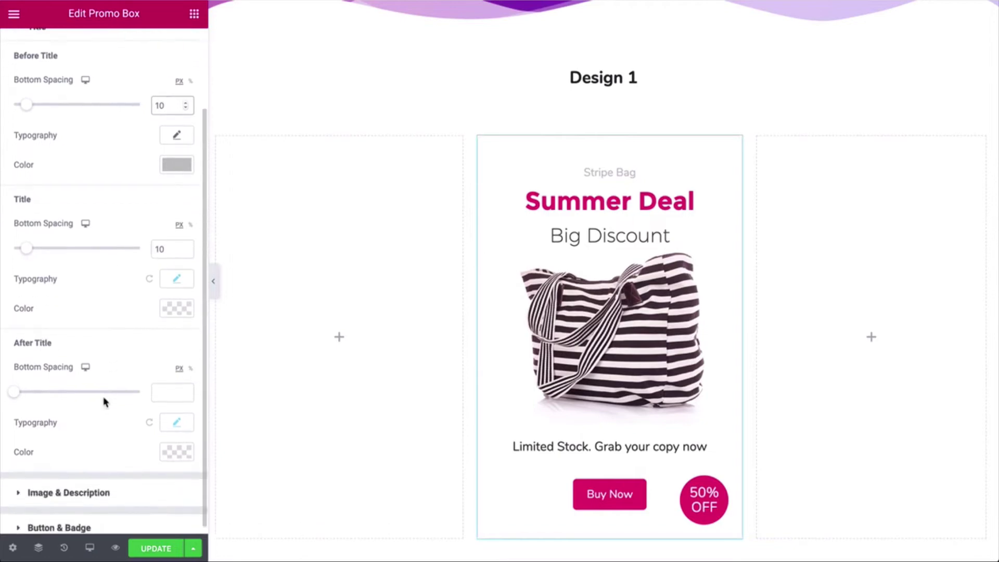
left_click(162, 393)
type("10")
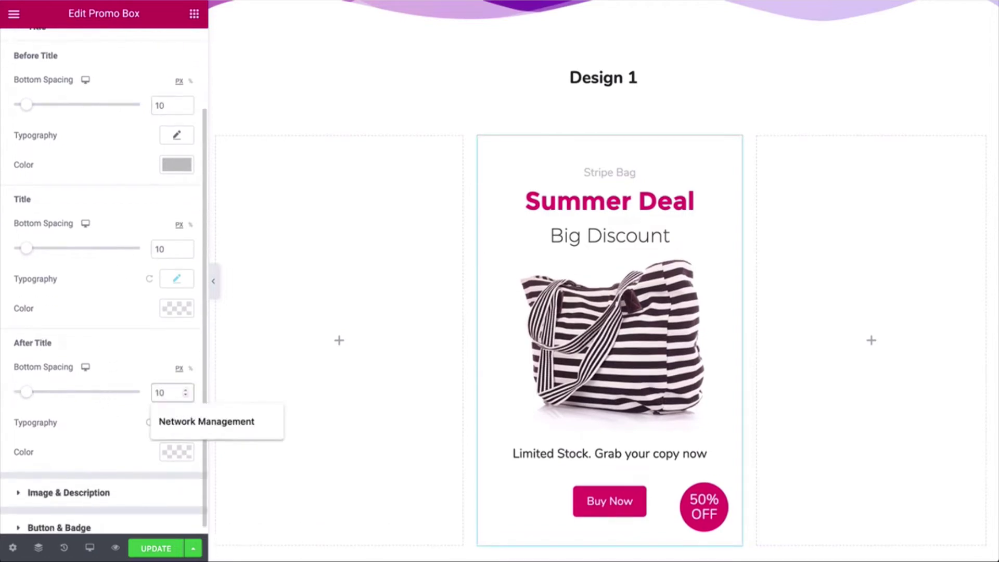
type("5")
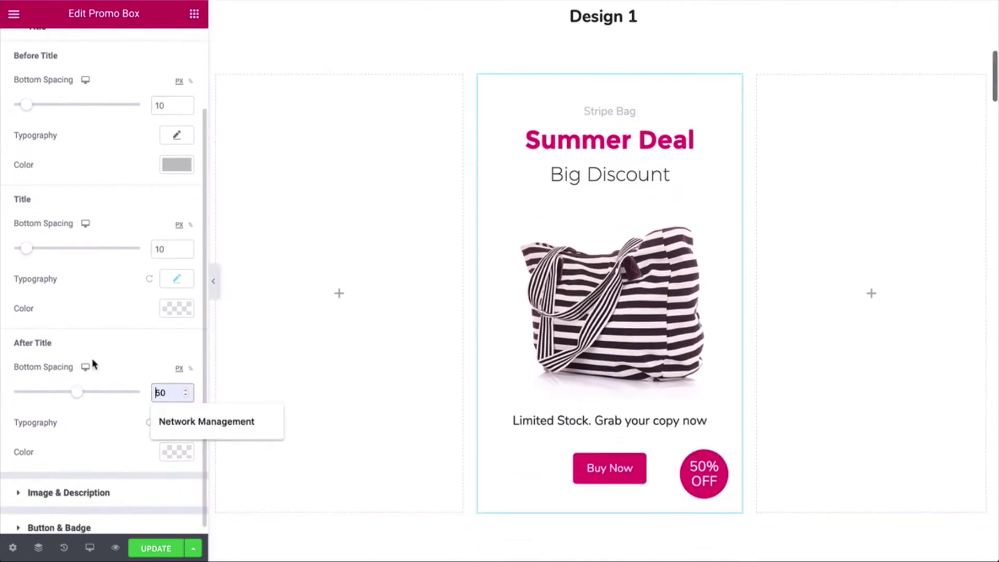
scroll(144, 359, "down", 1)
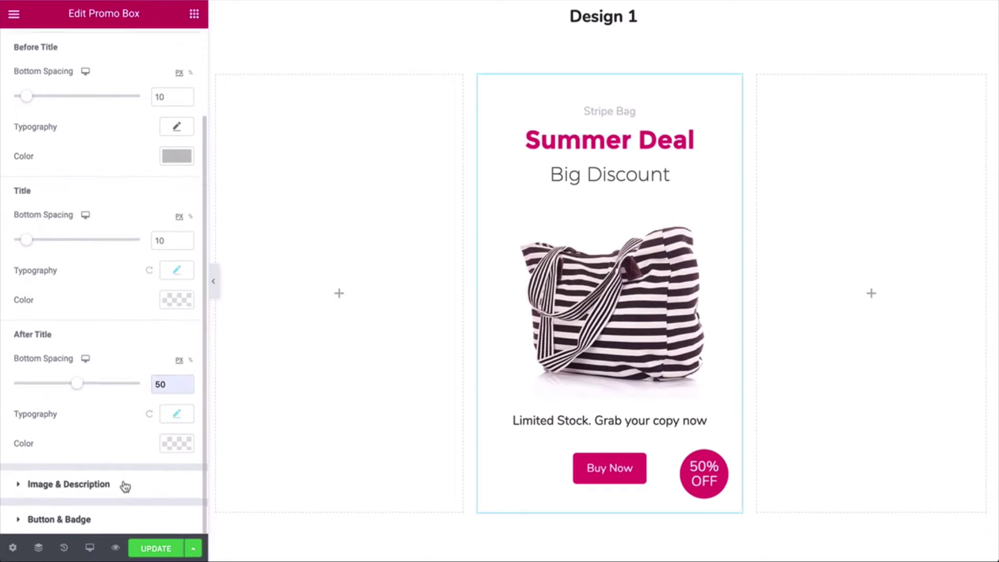
Set the image resize to 75 and the image bottom spacing to 30 px
left_click(124, 485)
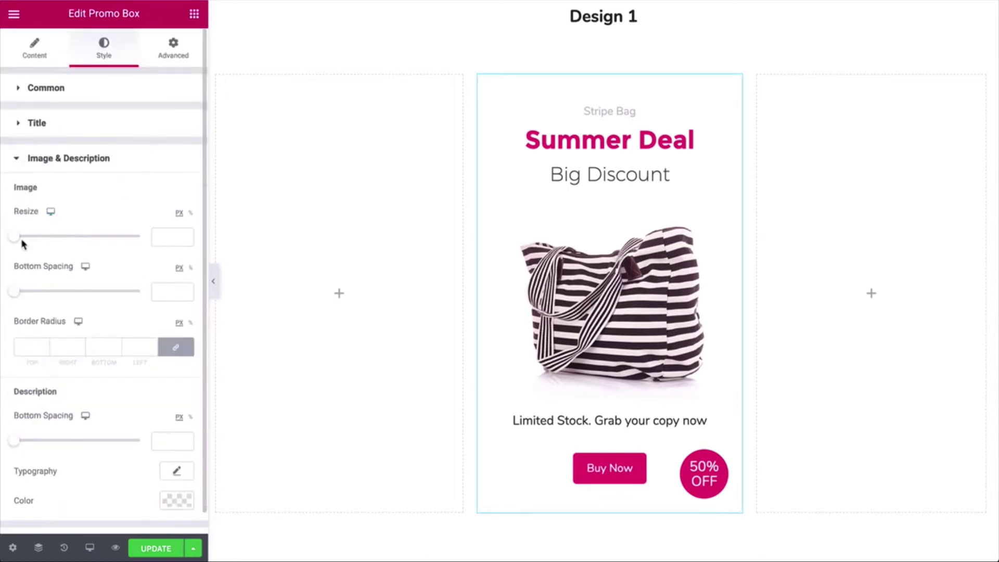
left_click_drag(22, 241, 99, 237)
scroll(151, 247, "down", 1)
type("75")
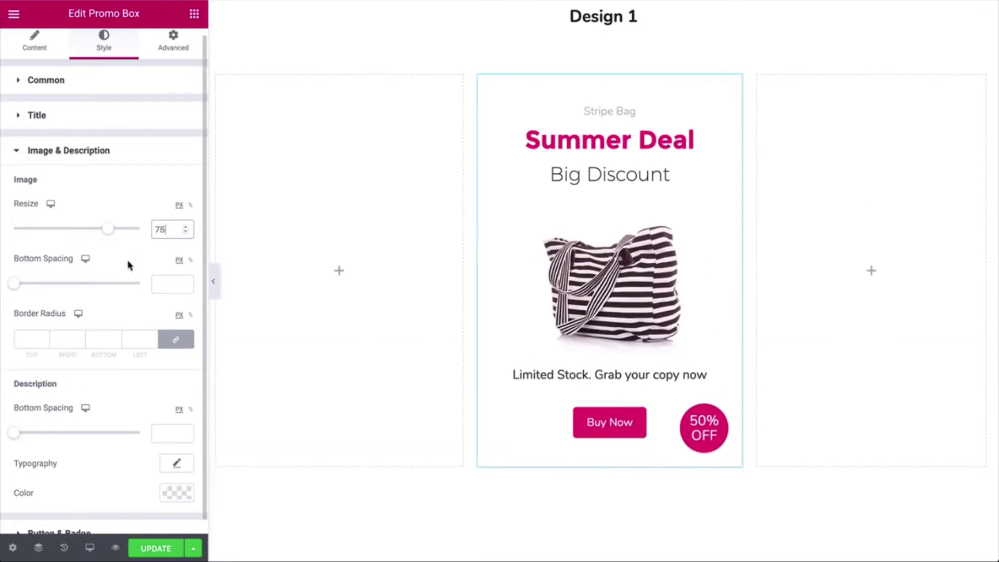
type("50")
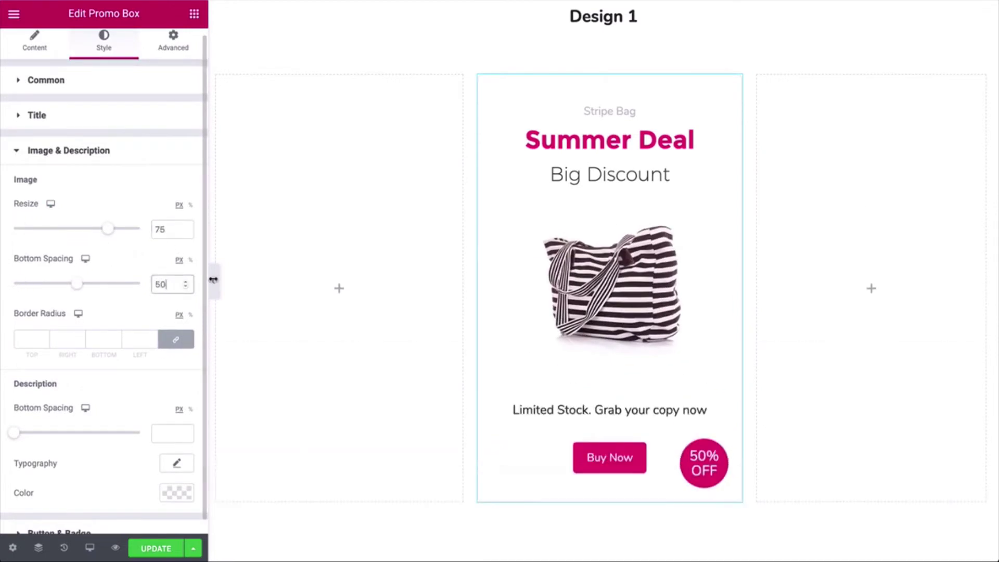
type("3")
scroll(159, 435, "down", 1)
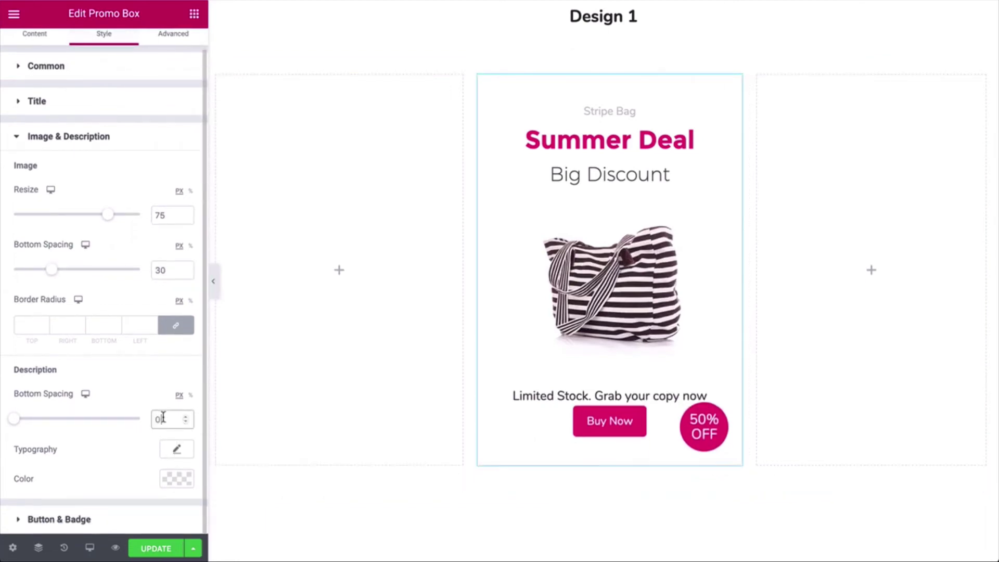
Clear the description's bottom spacing value
left_click(172, 454)
left_click(163, 419)
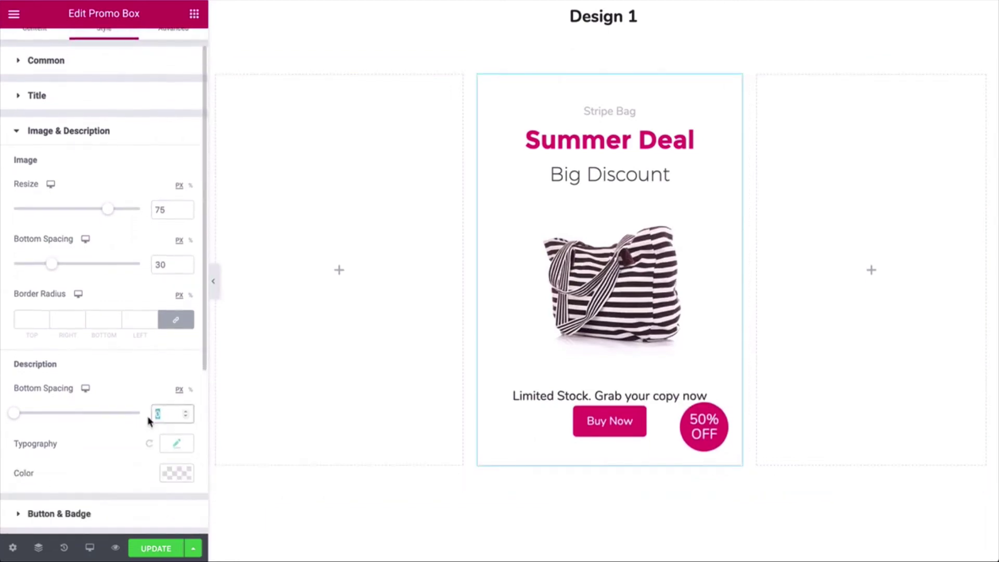
key("BackSpace")
scroll(269, 425, "down", 2)
left_click(176, 449)
Set the 'Limited Stock' description typography to Lora with Italic style
scroll(154, 447, "down", 4)
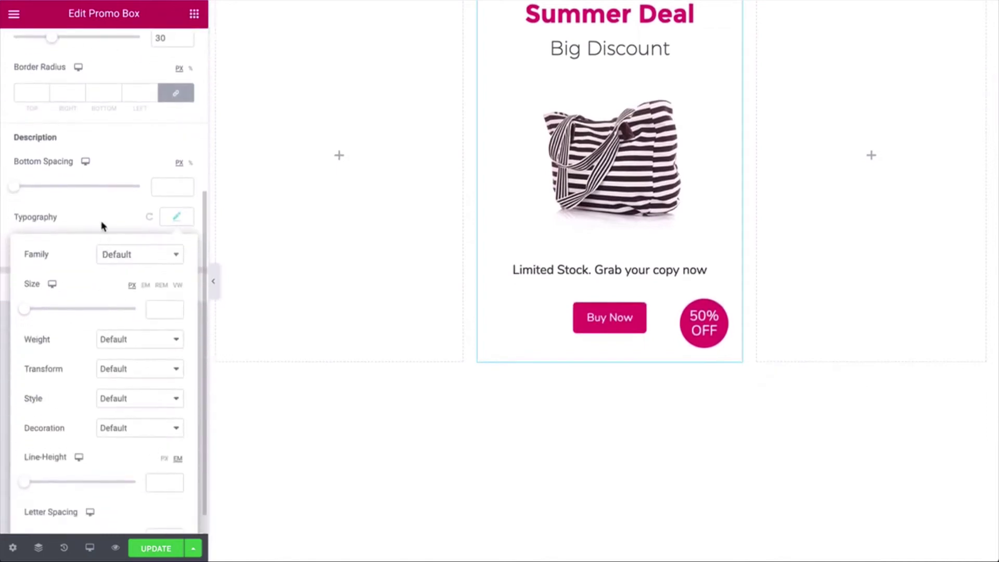
left_click(122, 255)
type("lora")
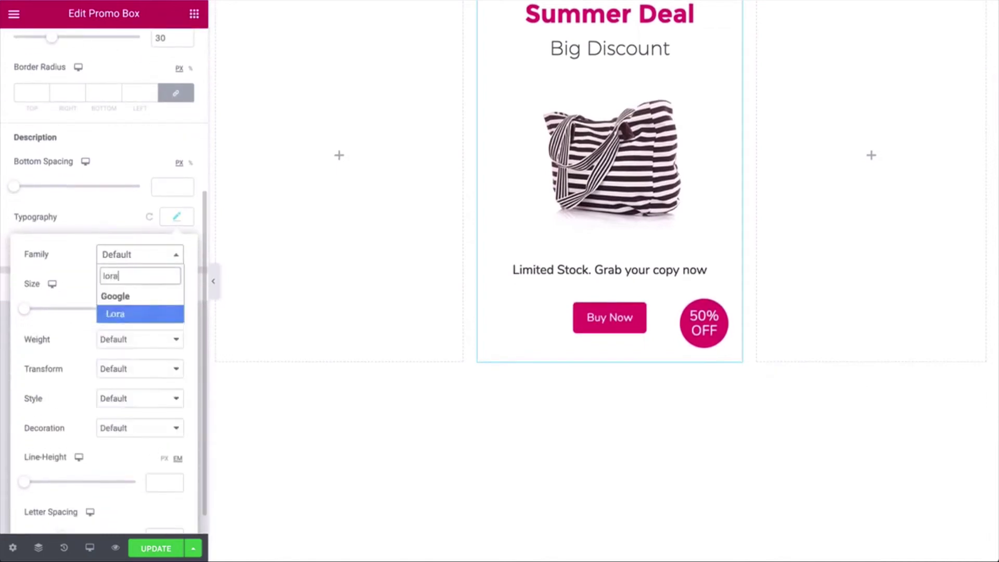
left_click(125, 318)
left_click(117, 340)
left_click(120, 398)
left_click(120, 398)
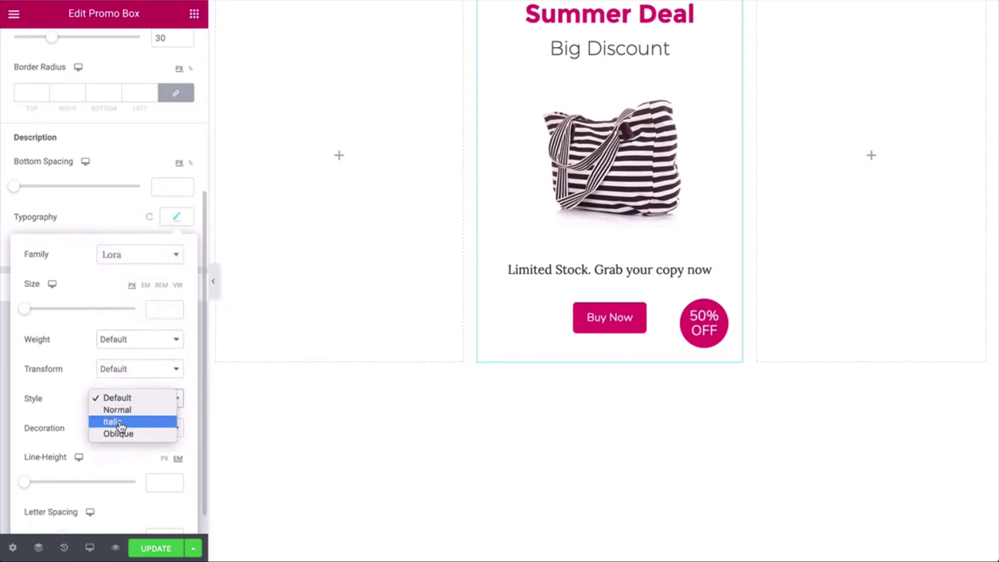
left_click(121, 421)
left_click(164, 294)
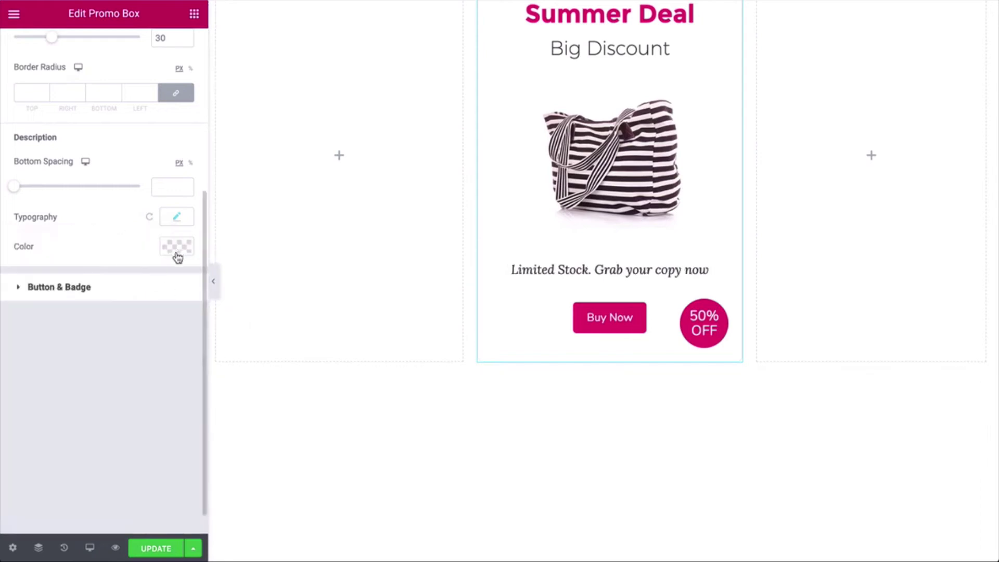
left_click(107, 287)
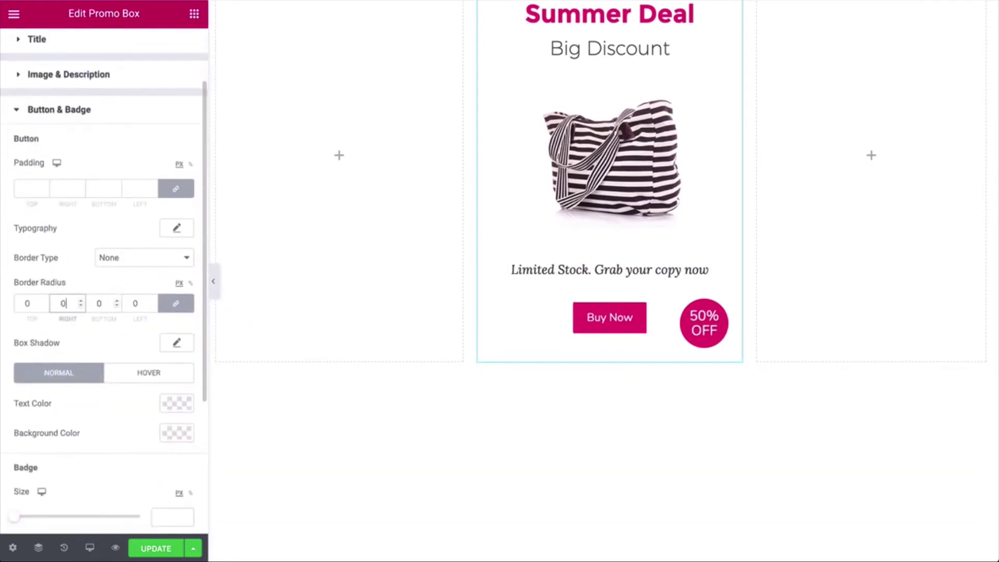
Set the 50% OFF badge typography to Montserrat Bold
scroll(129, 329, "down", 1)
left_click(127, 323)
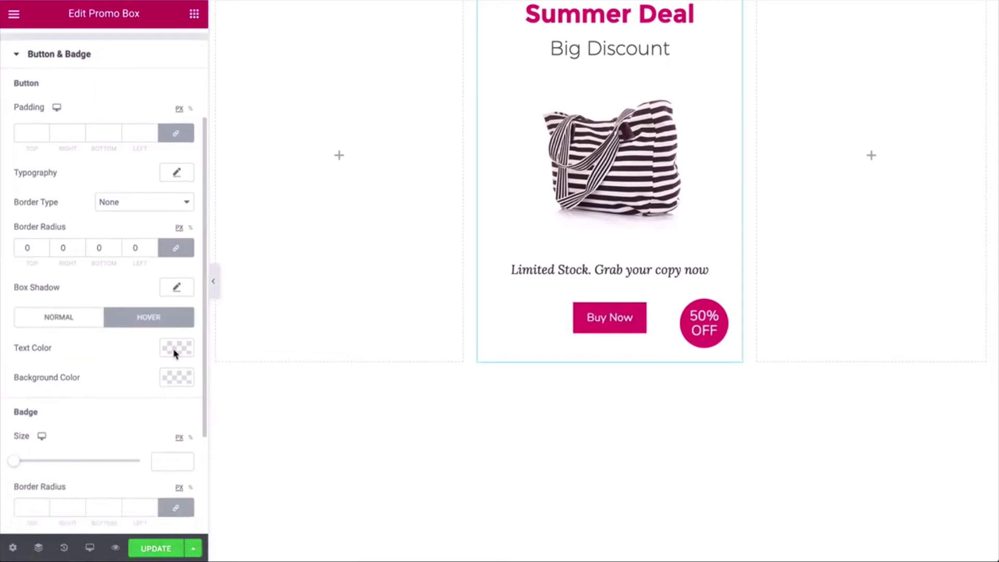
left_click(73, 324)
scroll(62, 370, "down", 1)
scroll(167, 393, "down", 1)
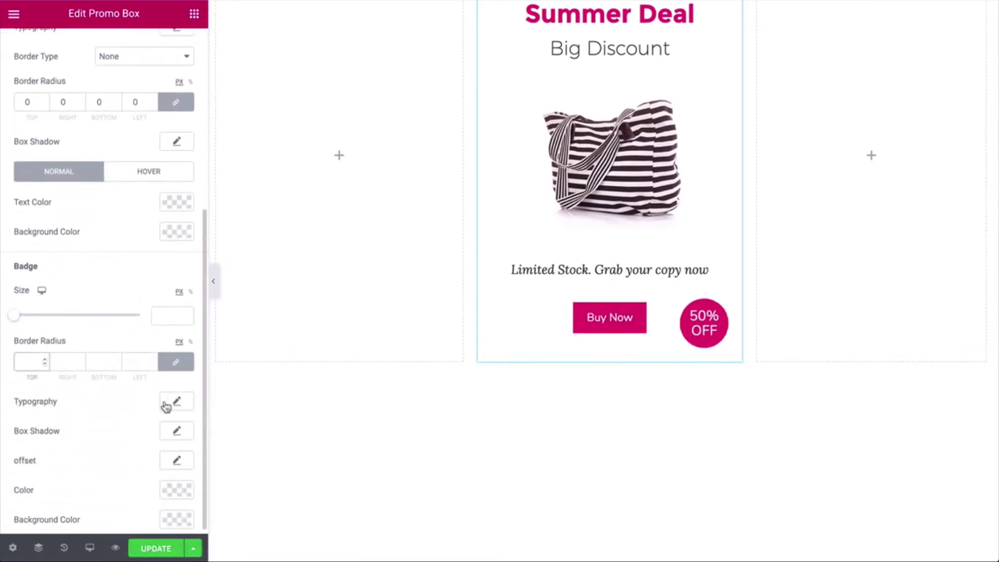
left_click(177, 401)
left_click(140, 439)
type("mont")
left_click(122, 366)
scroll(167, 417, "down", 2)
left_click(159, 385)
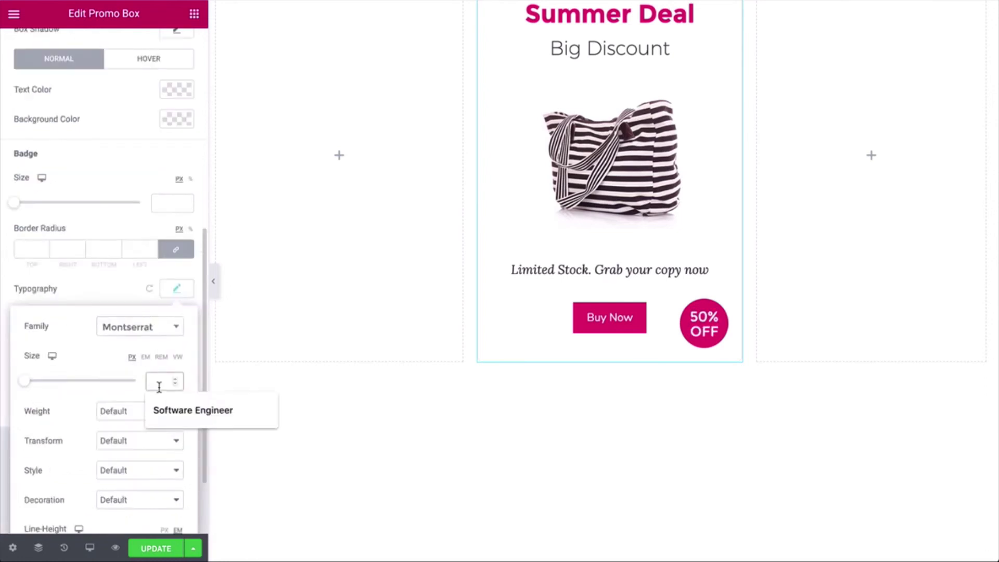
left_click(120, 411)
left_click(120, 437)
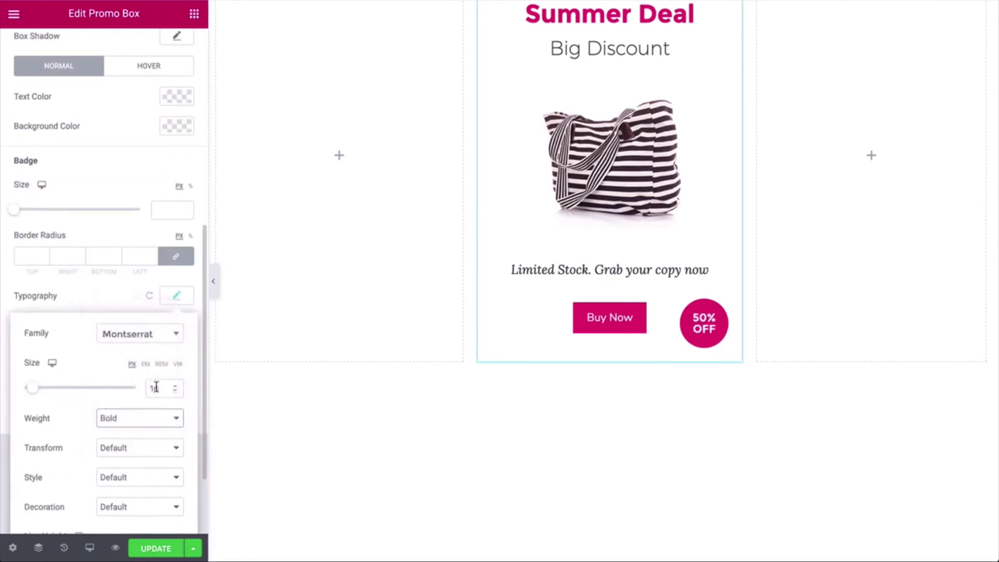
left_click(118, 299)
Give the badge a yellow background and offset it 199 vertical, 261 horizontal onto the bag
left_click(177, 414)
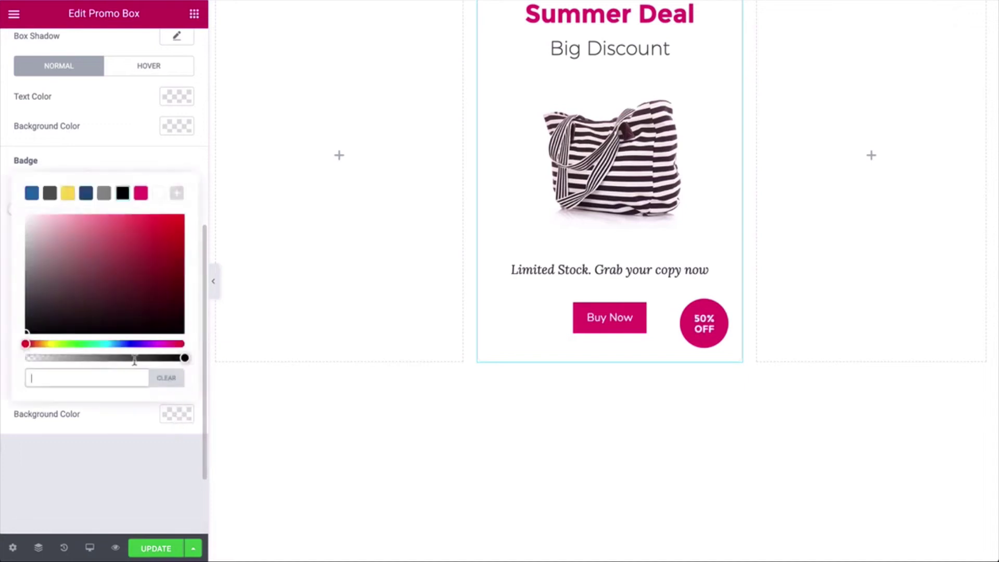
left_click(66, 194)
left_click(69, 200)
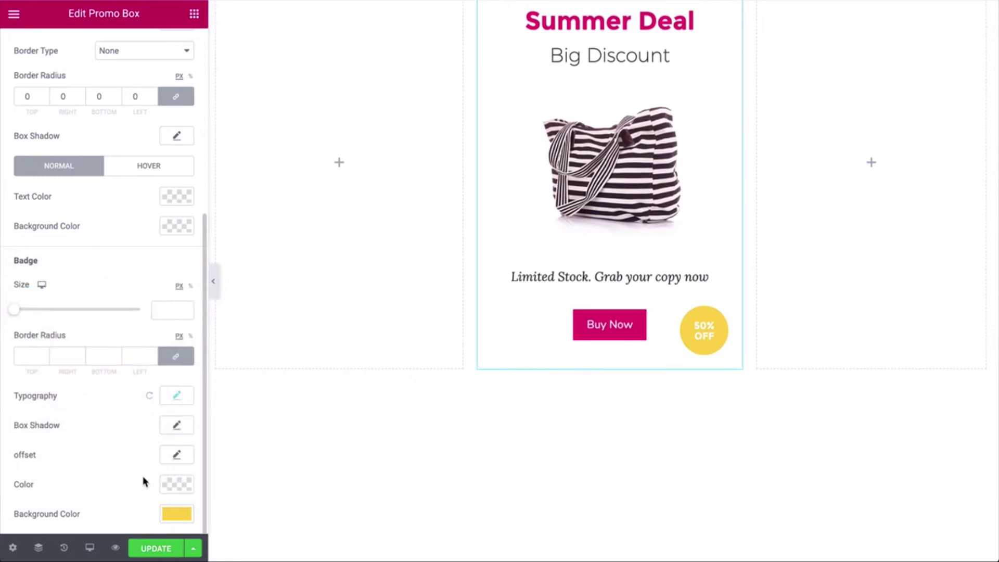
left_click(177, 455)
scroll(133, 416, "down", 2)
left_click_drag(28, 462, 49, 458)
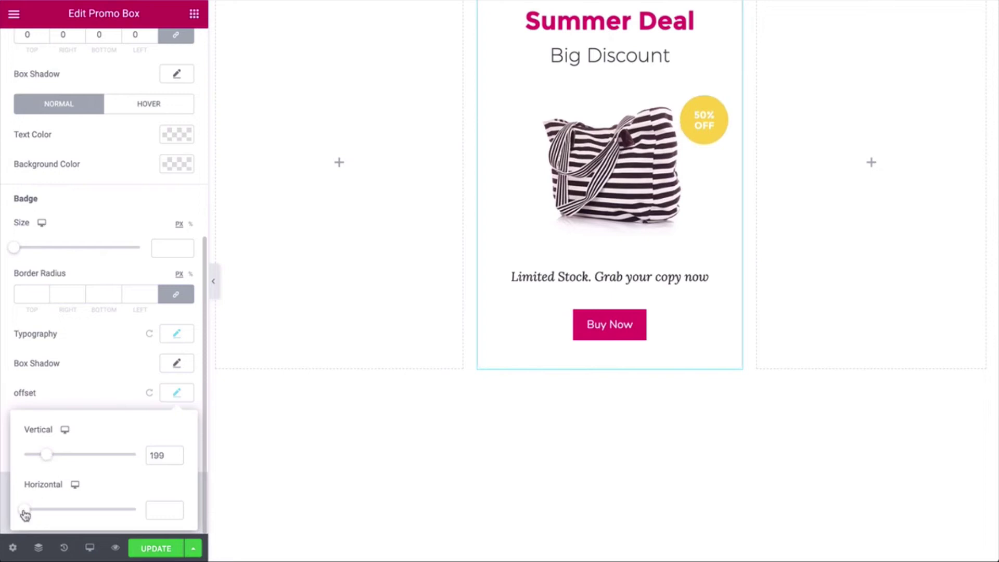
left_click_drag(24, 515, 54, 510)
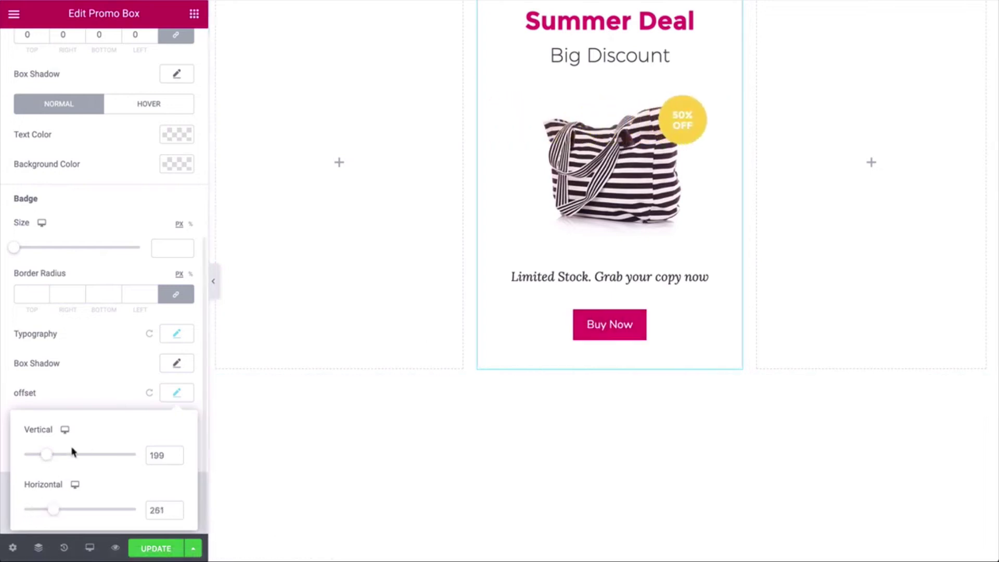
left_click(84, 391)
scroll(73, 364, "up", 1)
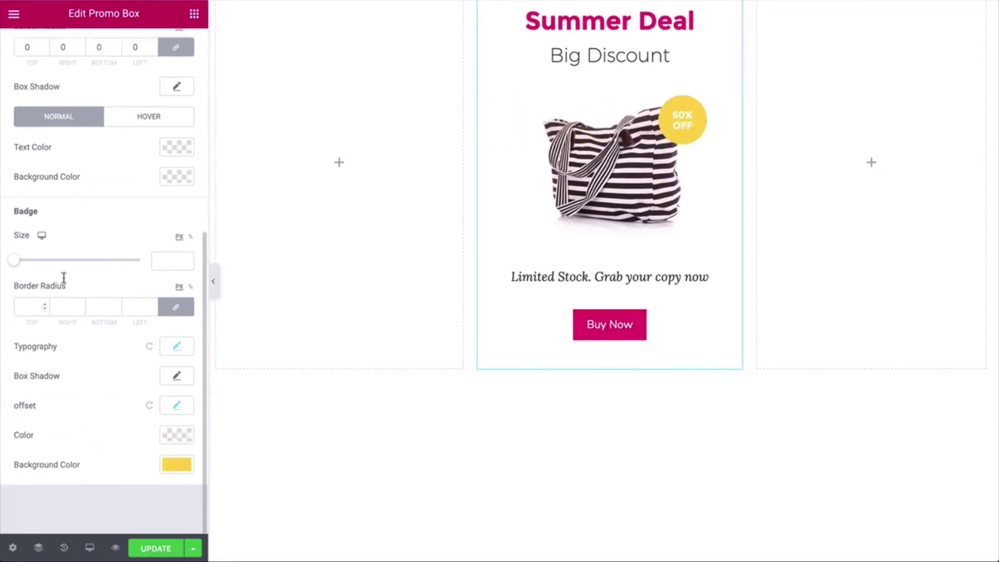
Collapse the sidebar and scroll through the full-width preview of the Stripe Bag card
left_click(214, 281)
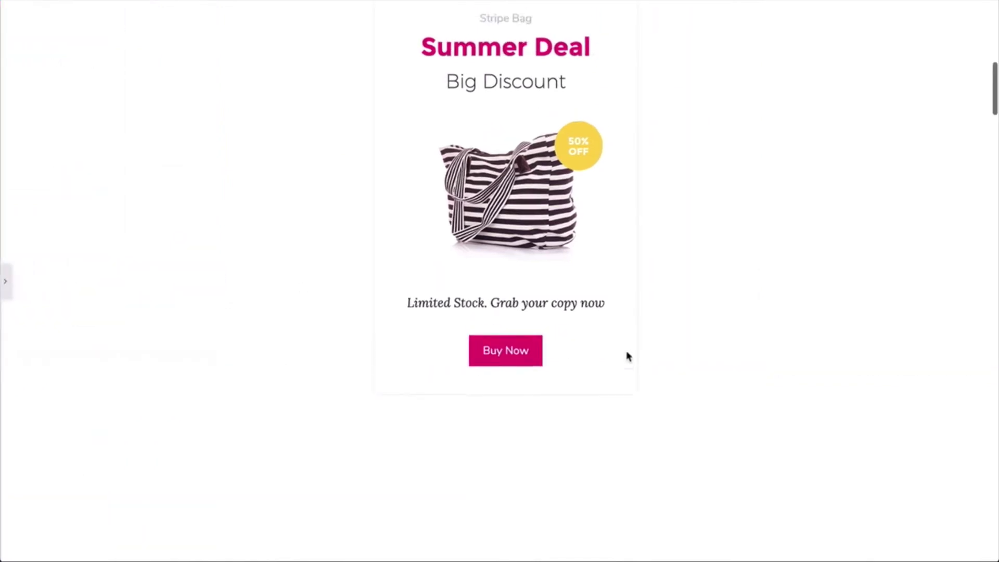
scroll(628, 357, "up", 2)
scroll(703, 416, "up", 2)
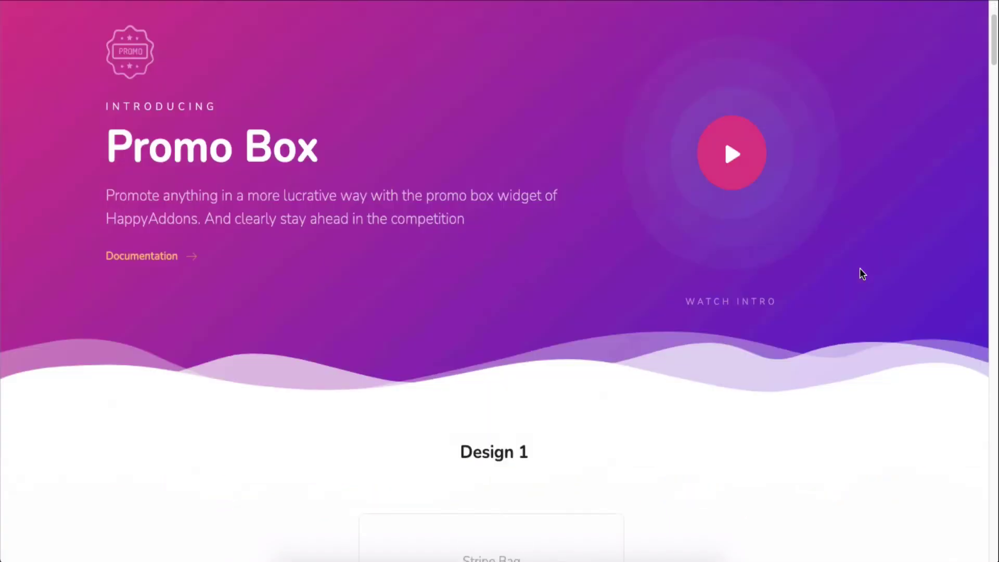
Scroll the demo page to the Winter Collection Flash Sale design and live-copy it
scroll(860, 274, "down", 15)
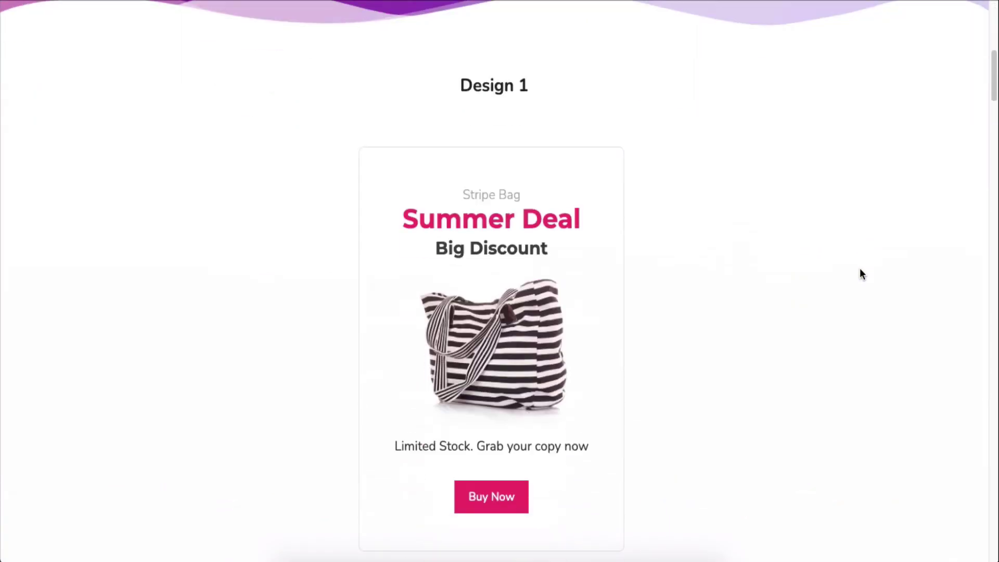
scroll(859, 274, "down", 20)
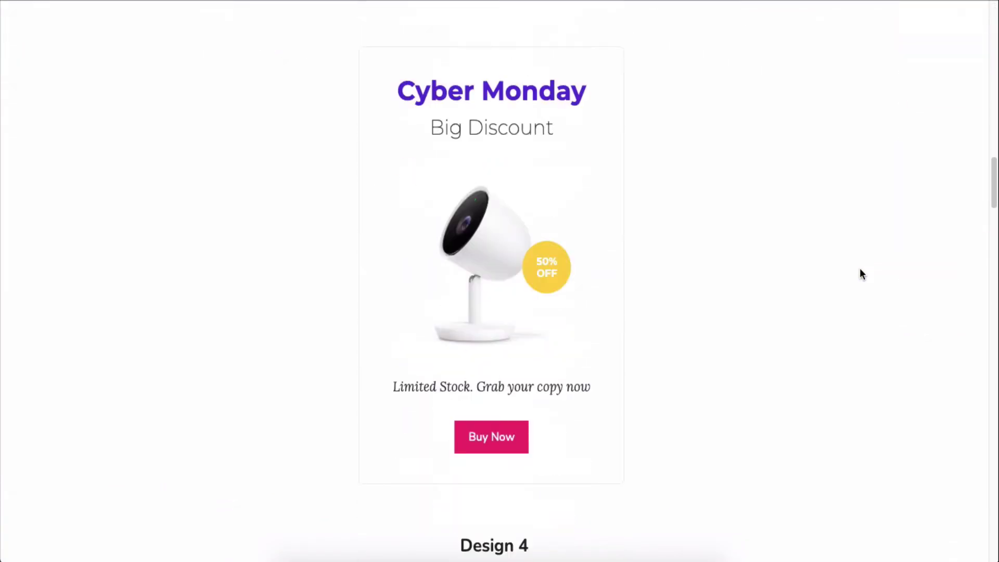
scroll(859, 269, "down", 20)
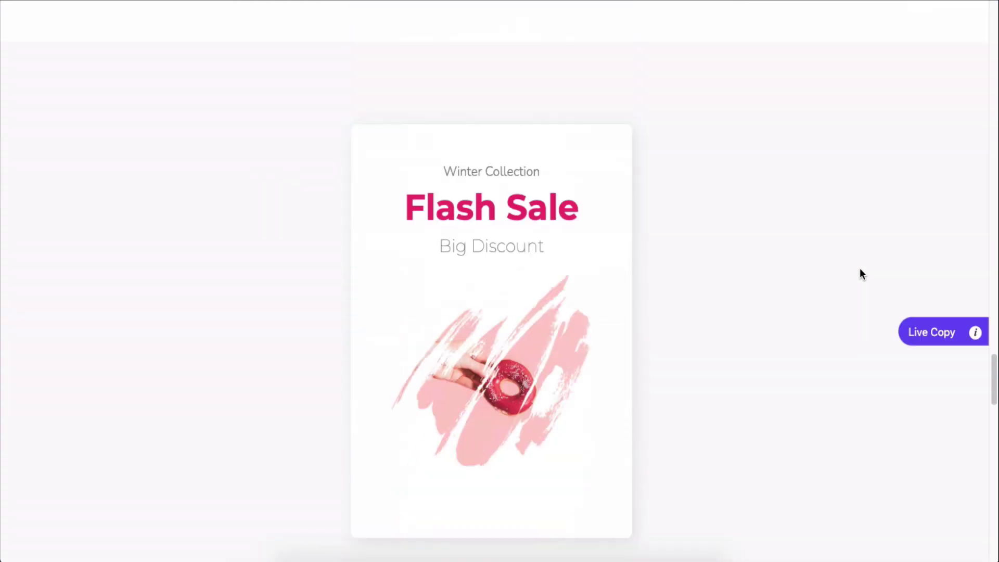
left_click(922, 333)
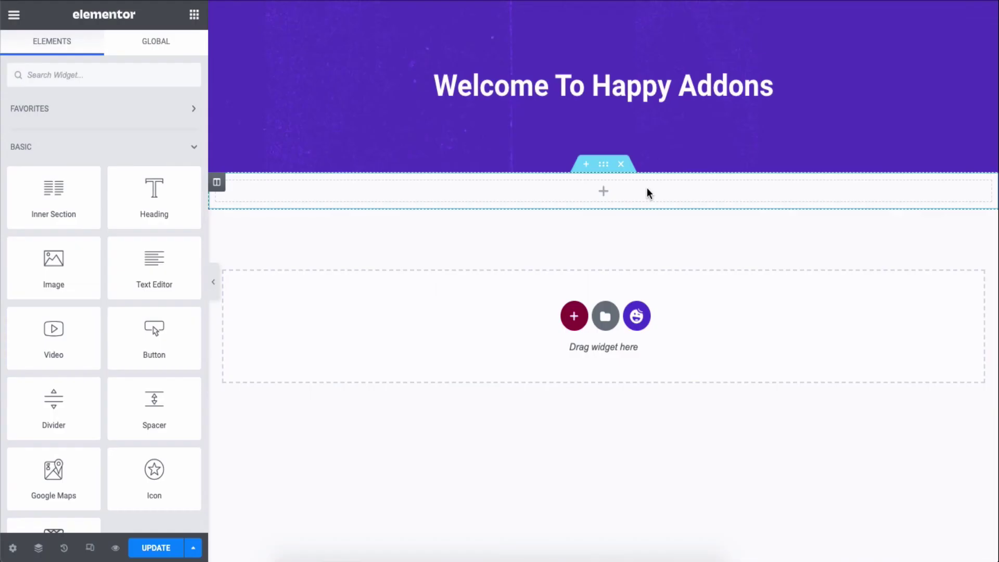
Paste the live-copied Flash Sale promo box into the empty middle column and select it
right_click(647, 190)
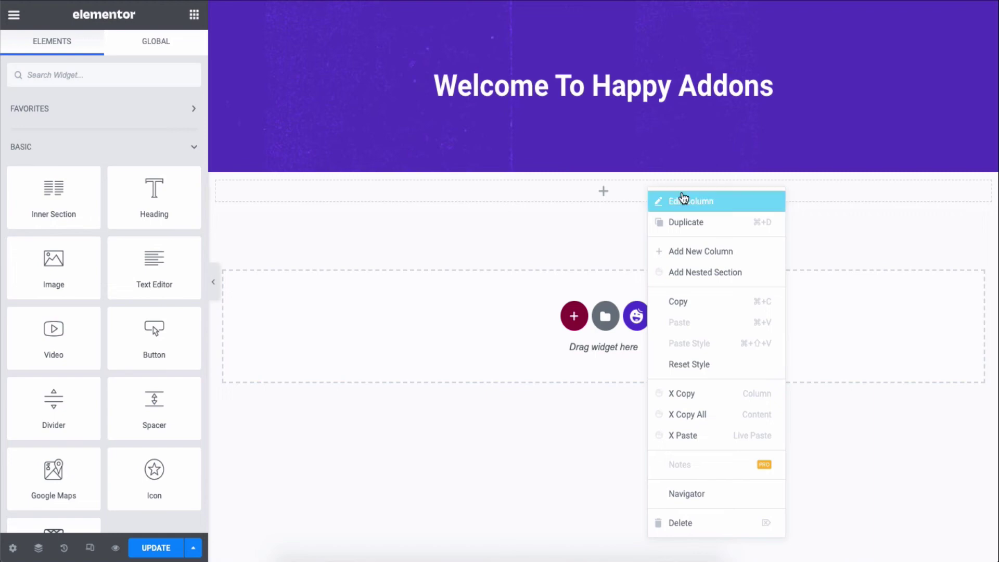
left_click(686, 435)
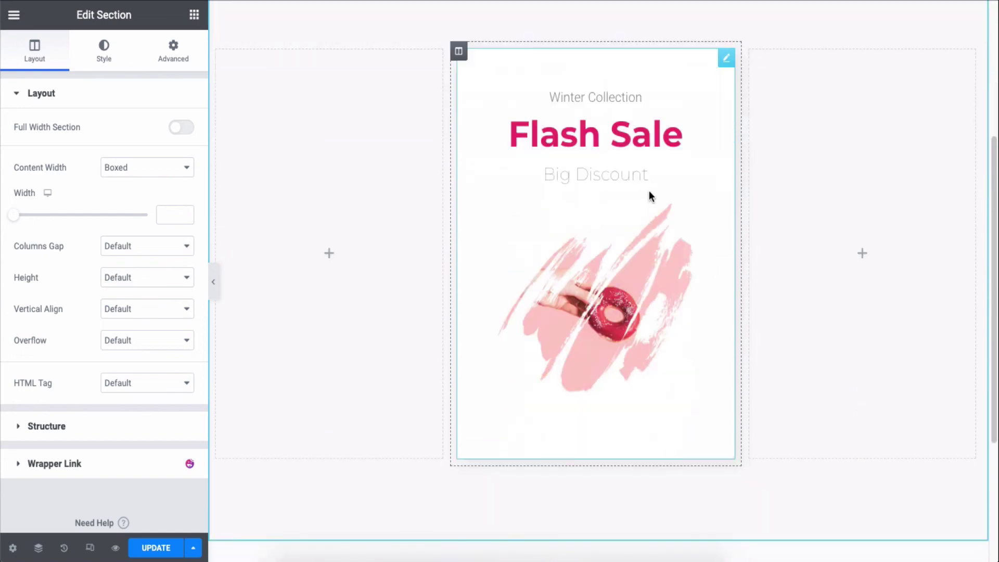
left_click(649, 195)
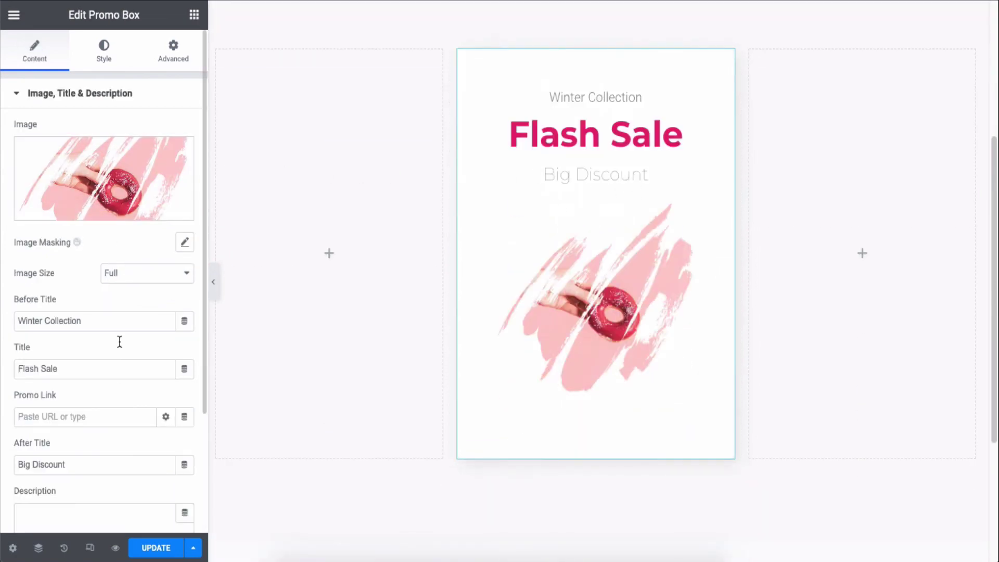
Browse the promo box's Content sections: image, title, description, then button and badge
left_click(71, 94)
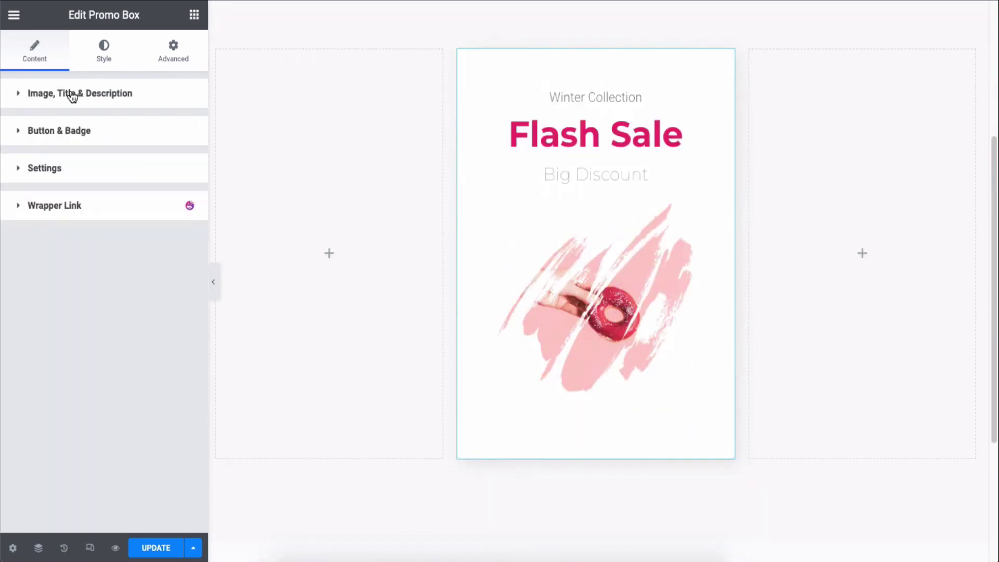
left_click(69, 132)
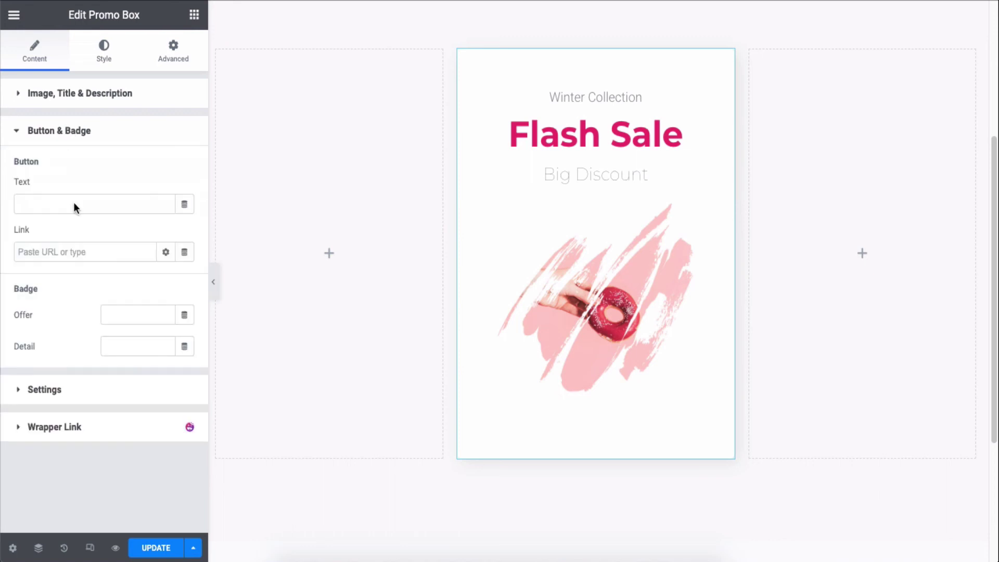
left_click(74, 132)
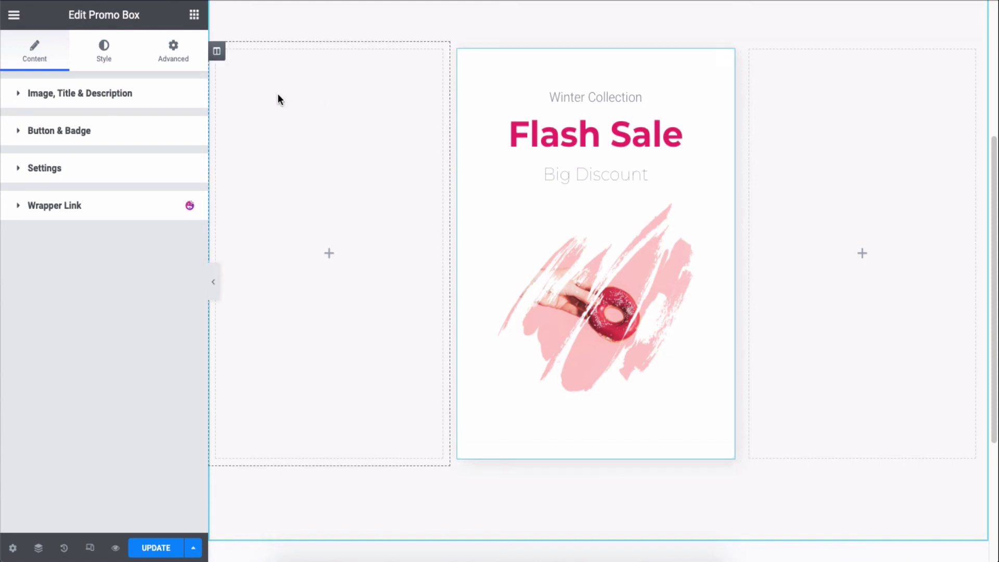
Preview the promo box responsively with the panel hidden: tablet, then mobile, then tablet (768 px)
left_click(93, 547)
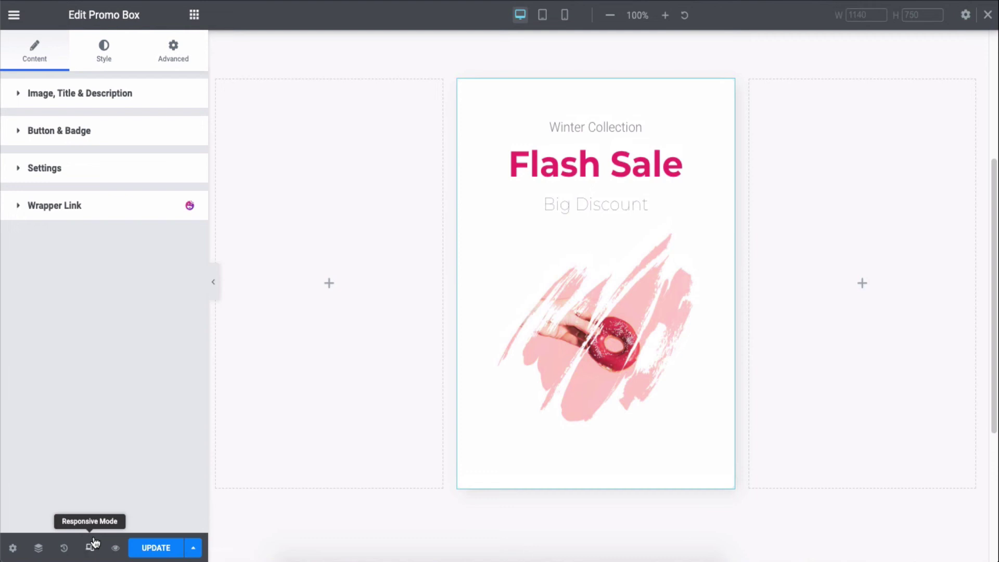
left_click(216, 294)
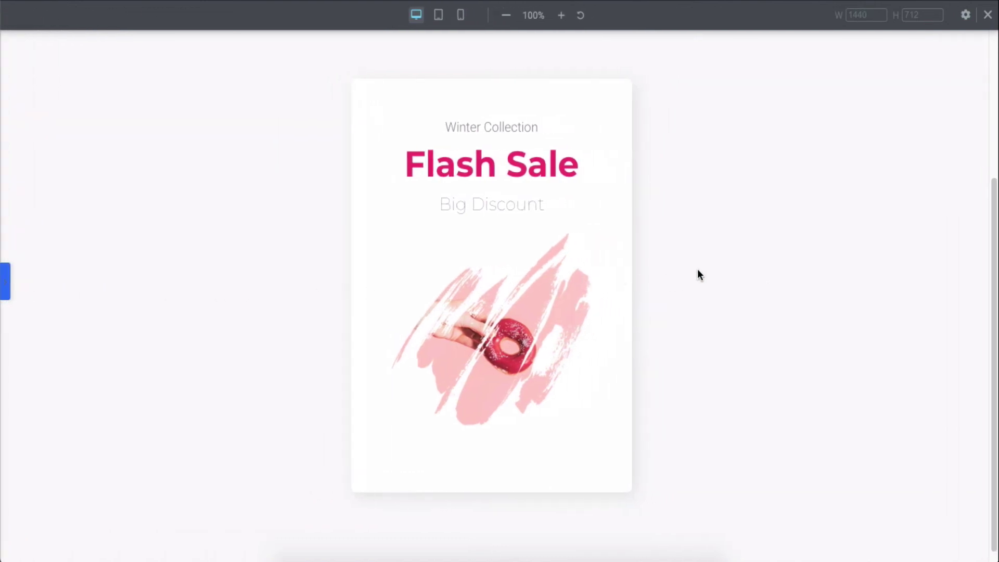
left_click(438, 16)
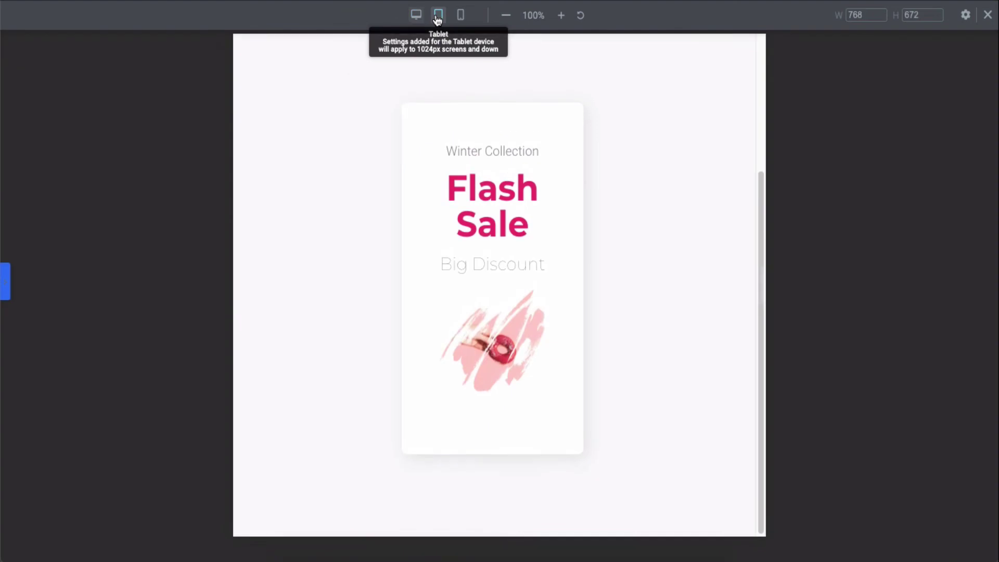
left_click(462, 17)
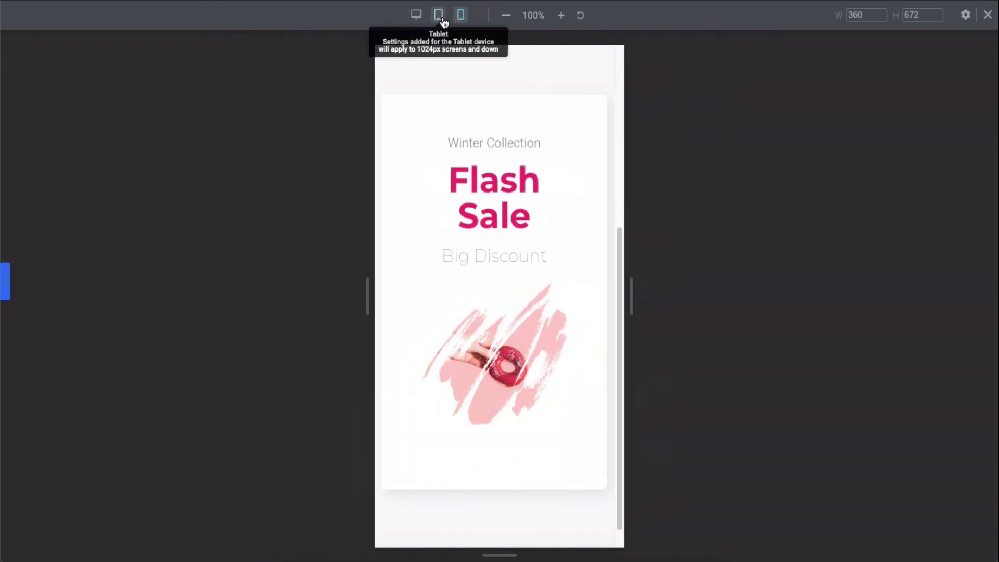
left_click(441, 19)
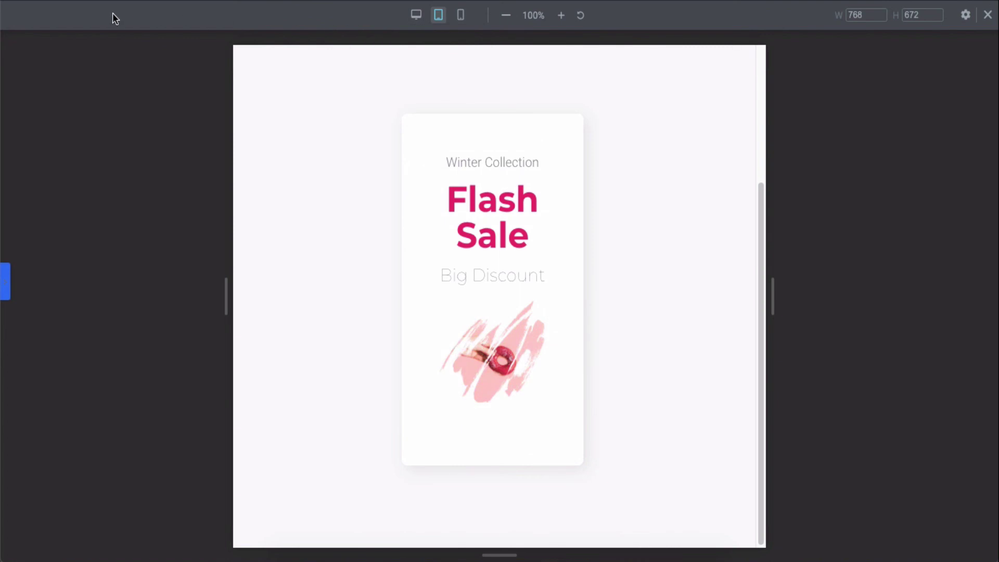
Restore the editing panel, glance at Image, Title & Description, then show the Style settings
left_click(6, 286)
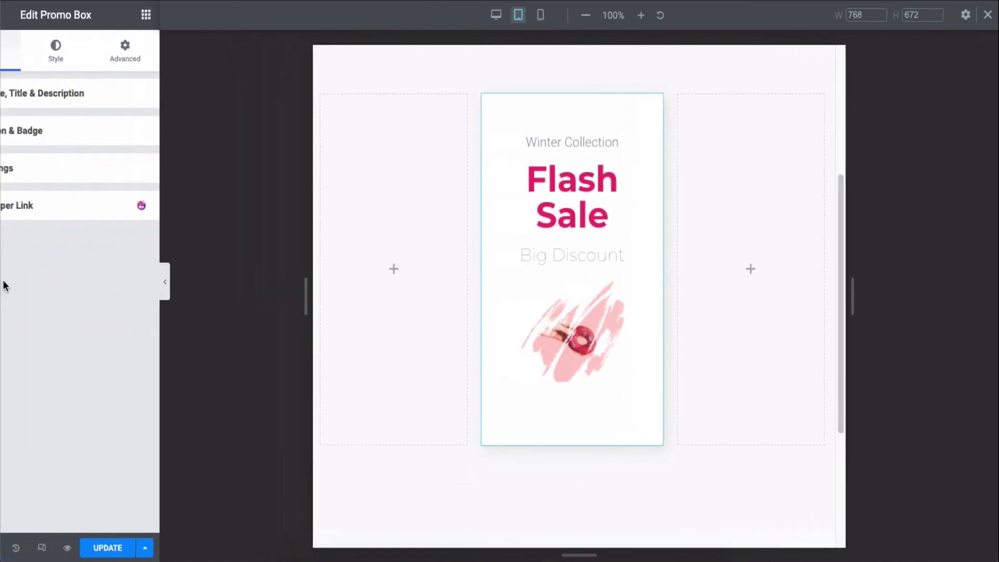
left_click(52, 110)
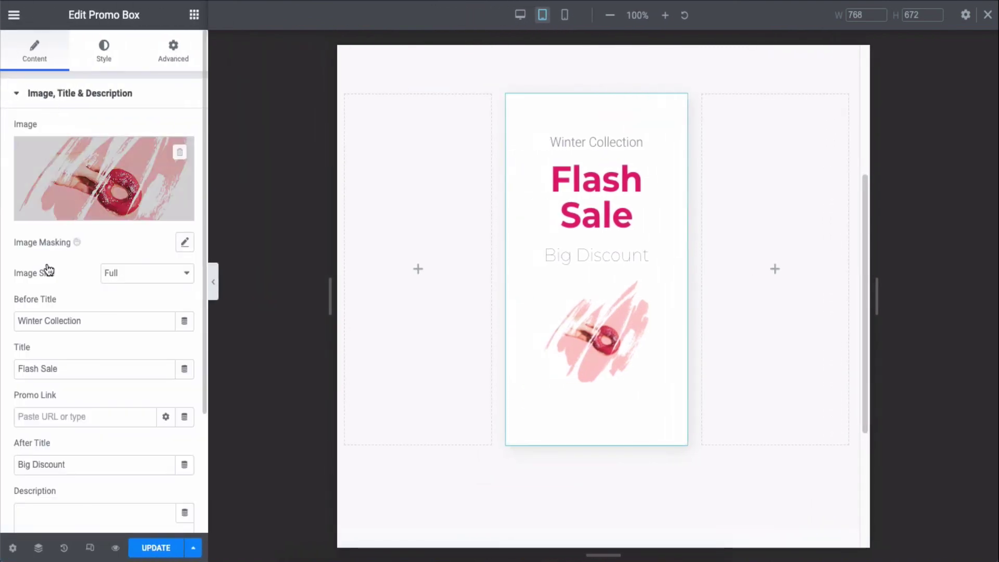
left_click(49, 96)
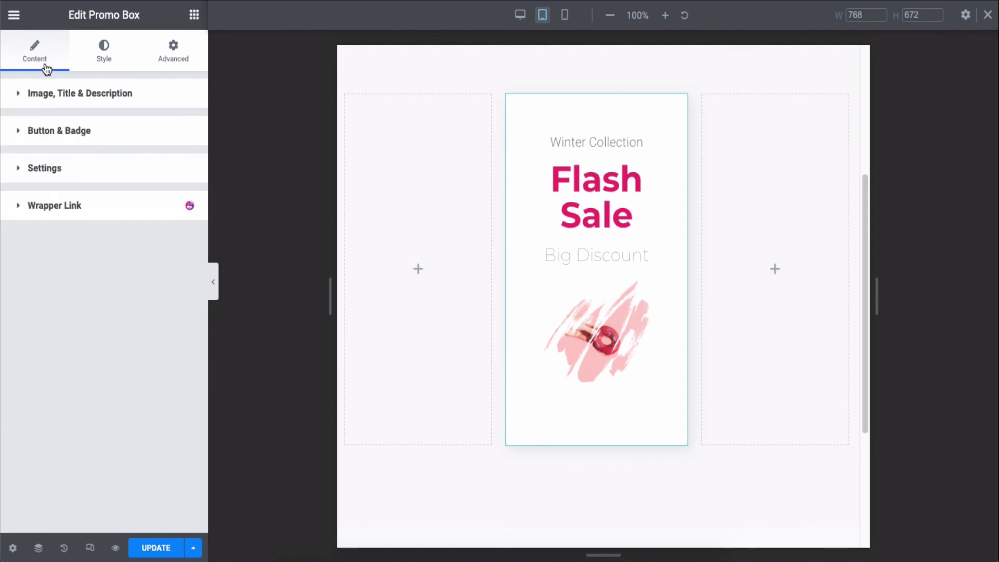
left_click(105, 60)
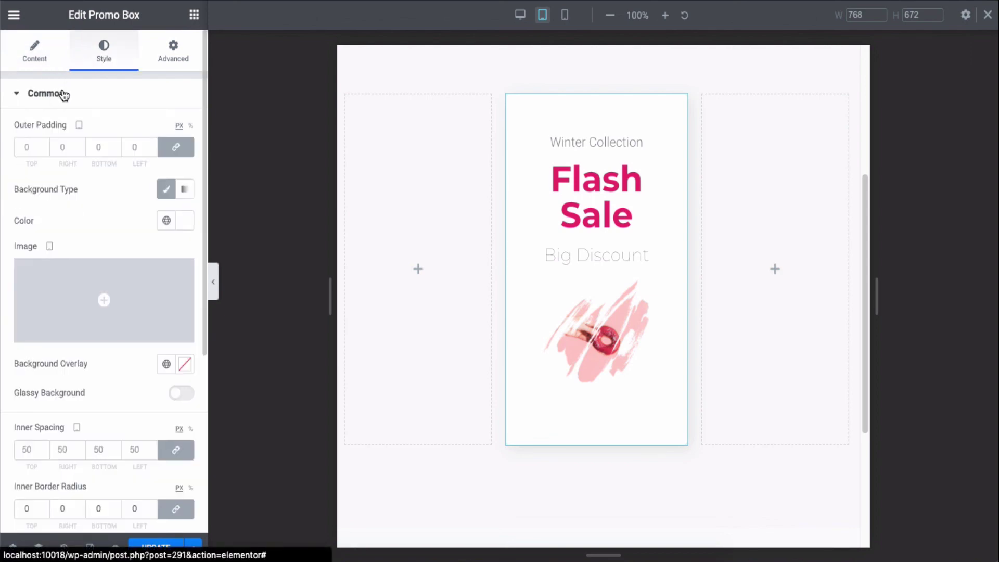